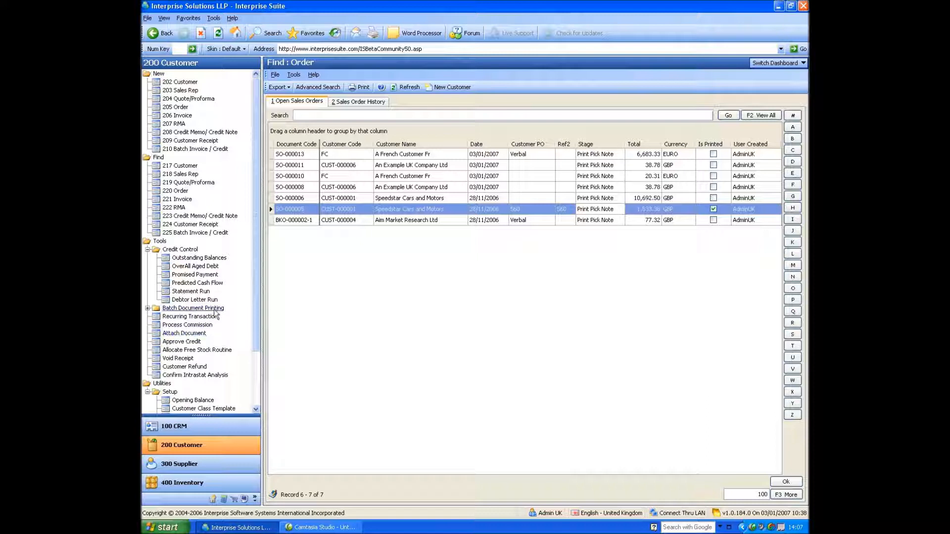
- Review the 30 Days Overdue debtor letter in the customer setup and close the debtor letter window
scroll(253, 286, "down", 3)
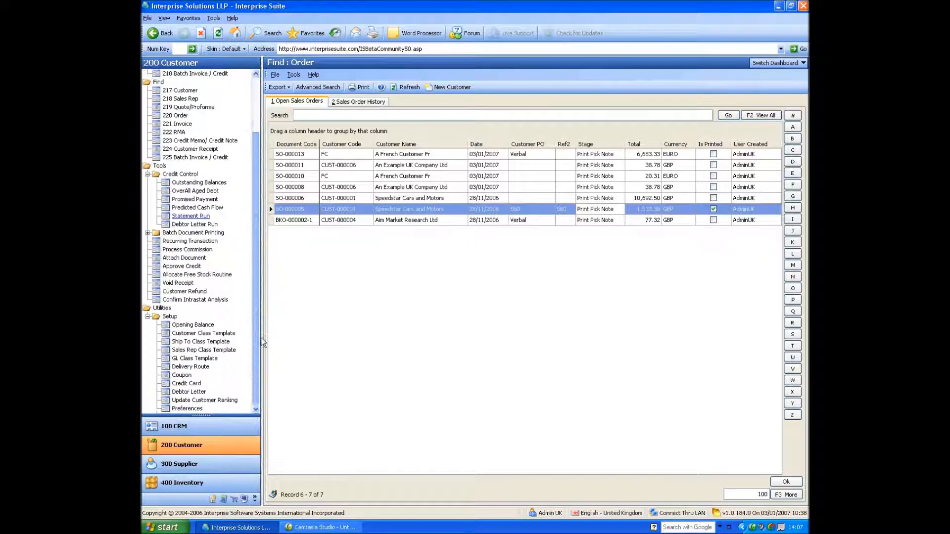
left_click(189, 391)
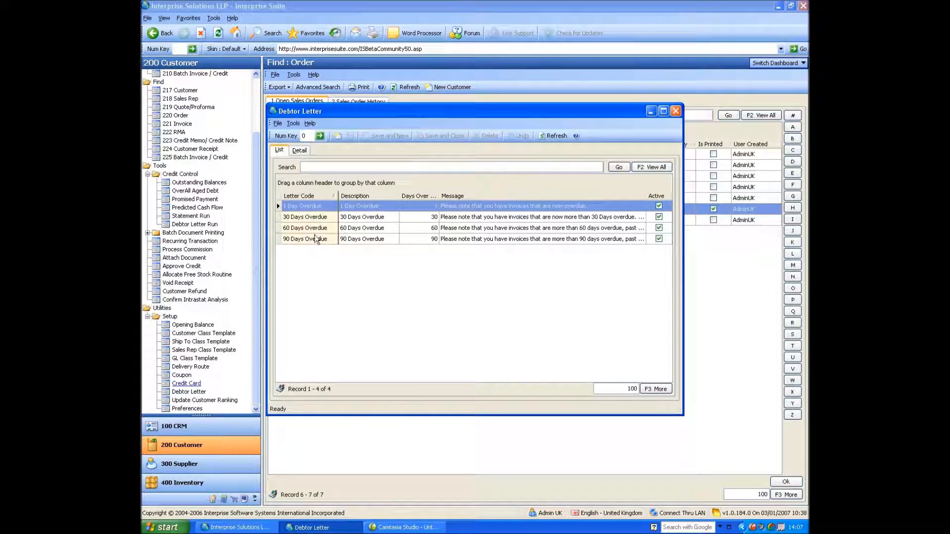
double_click(316, 217)
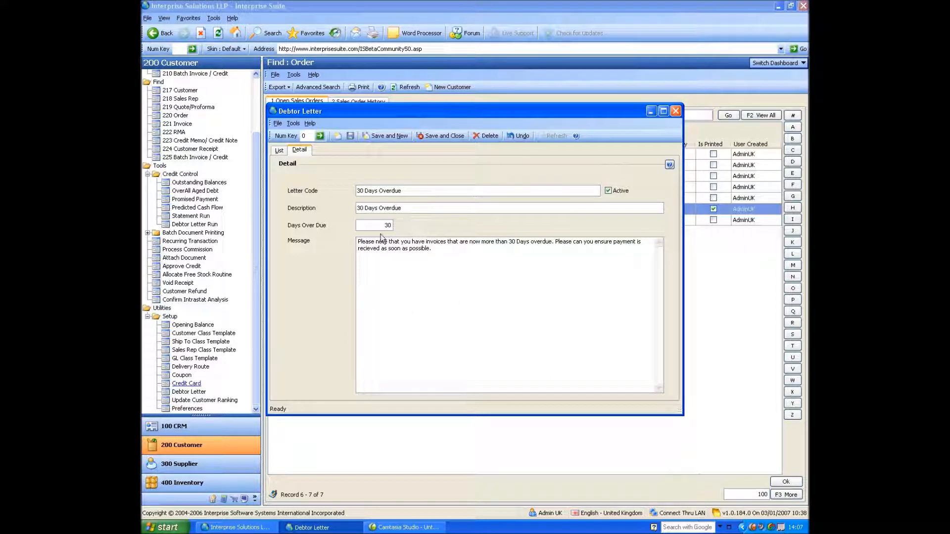
left_click(280, 151)
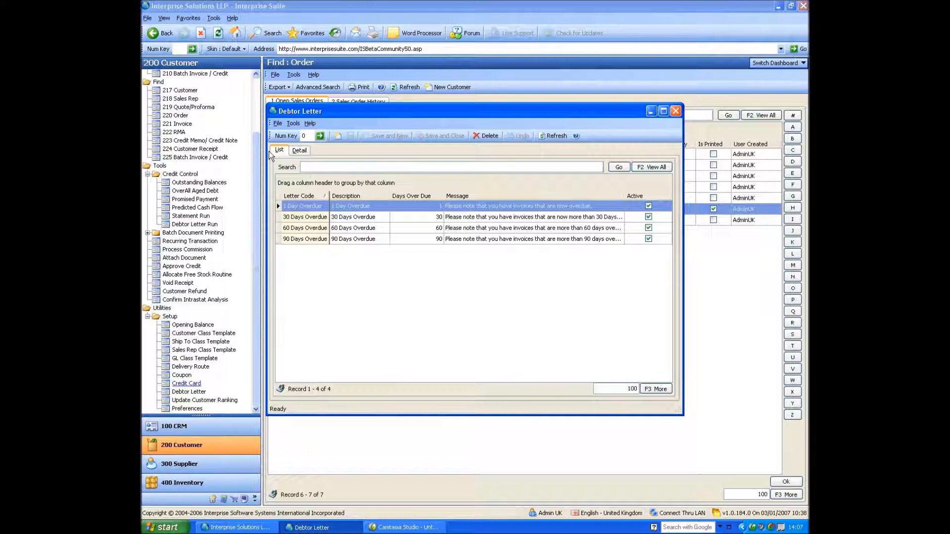
left_click(675, 112)
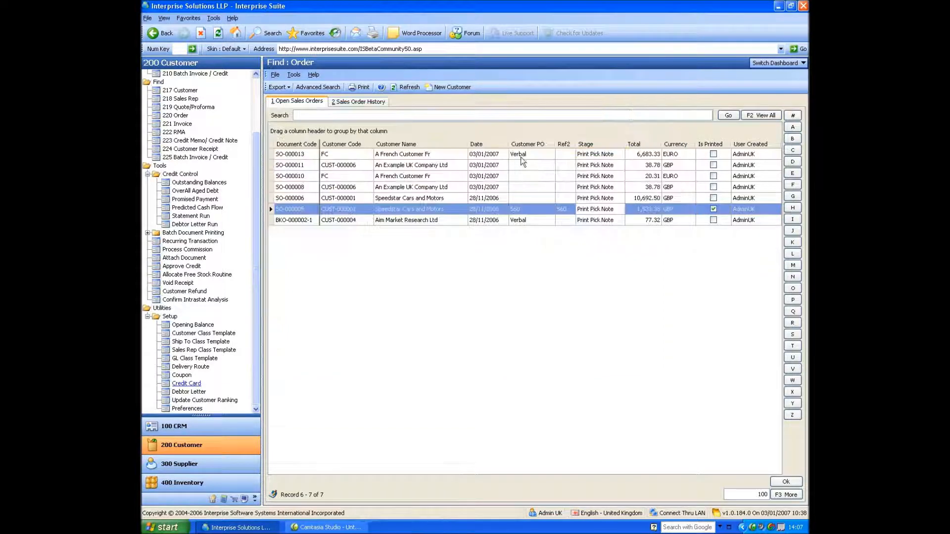
- Open the free stock allocation routine and load the MAIN warehouse order lines, searching by Line Item Due Date
left_click(147, 174)
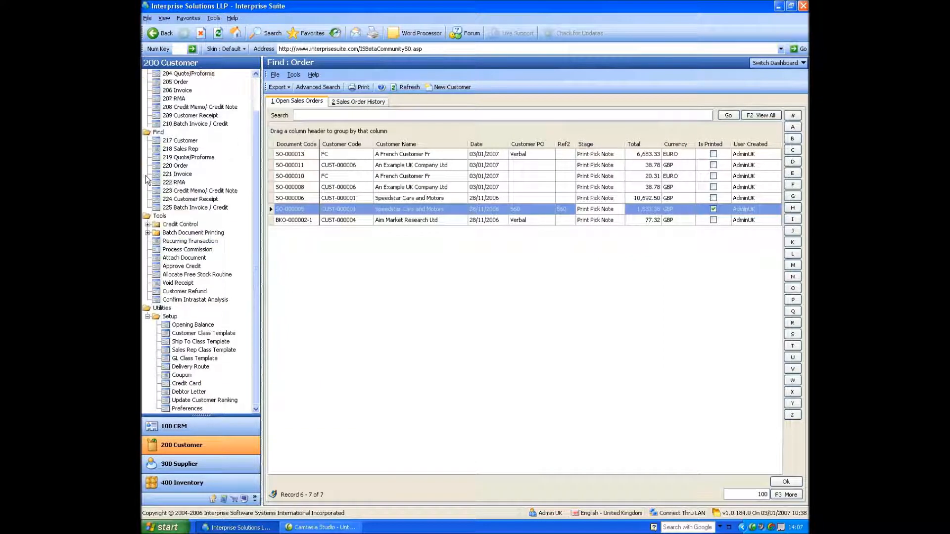
left_click(193, 275)
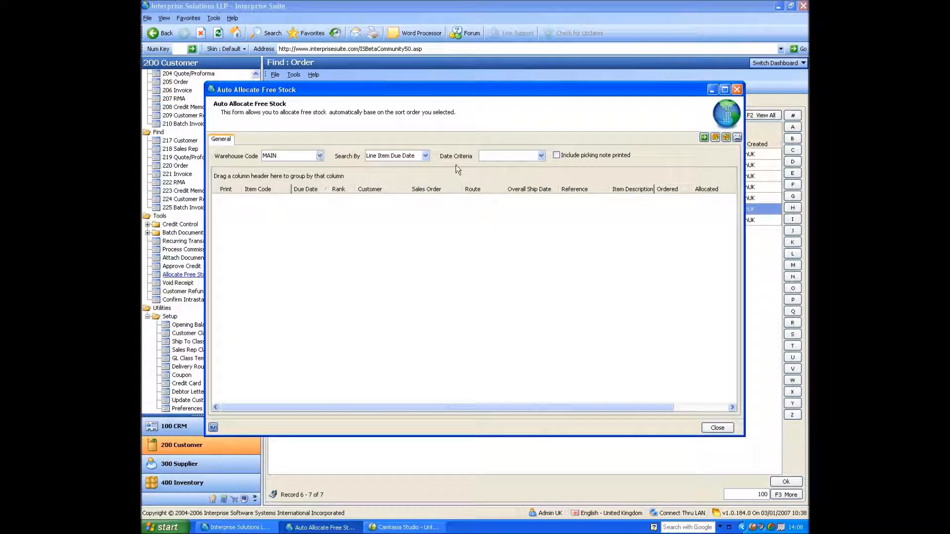
left_click(425, 156)
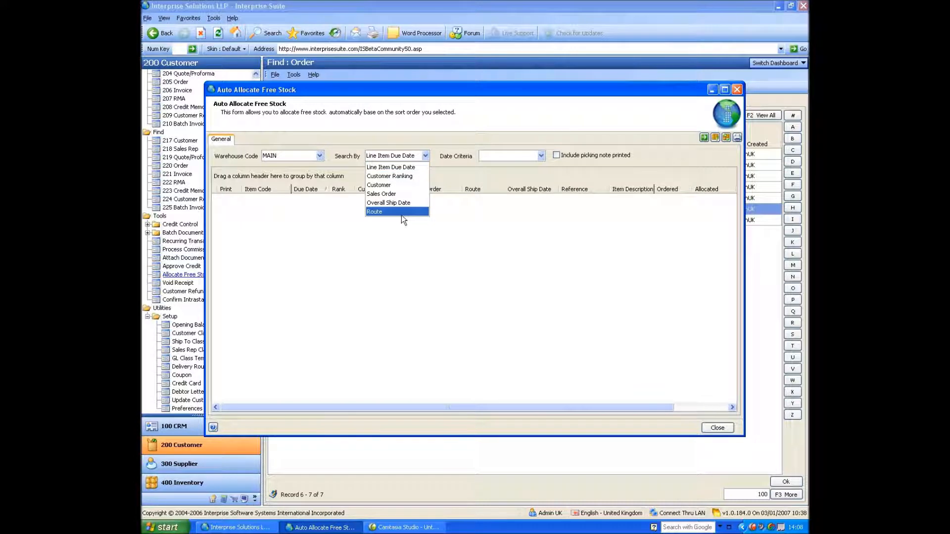
left_click(414, 168)
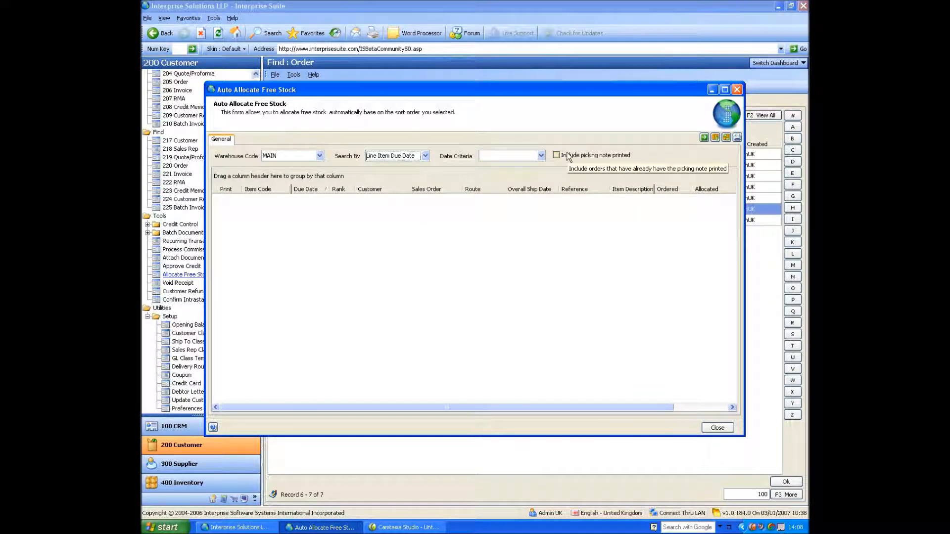
left_click(703, 138)
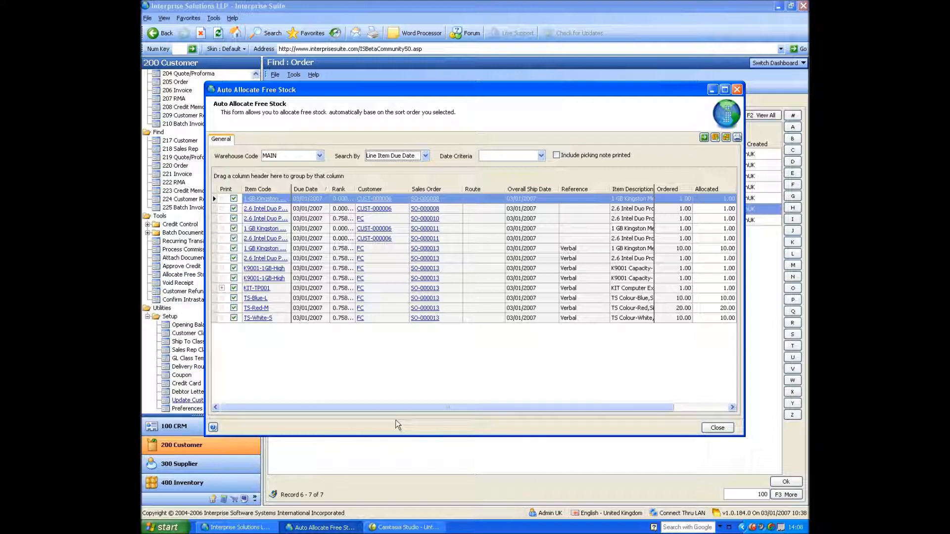
left_click(725, 138)
left_click(714, 138)
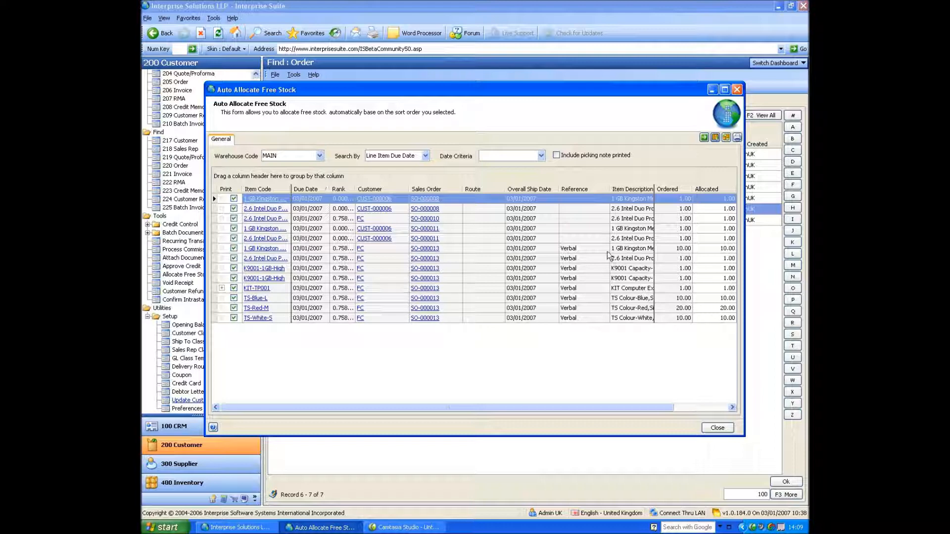
- Sort the allocation lines by item code, move the 1 GB Kingston line with 10 ordered to the top, and close the form
left_click(221, 308)
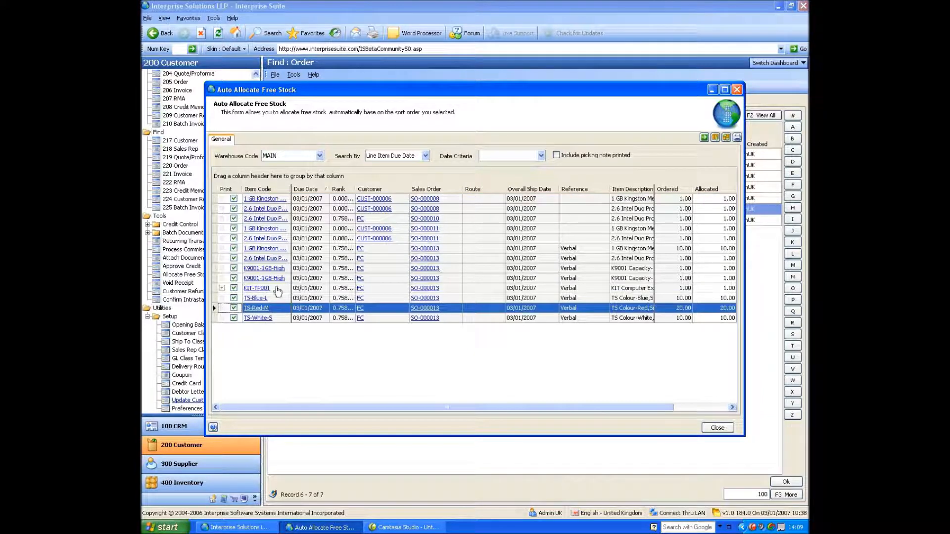
left_click(264, 190)
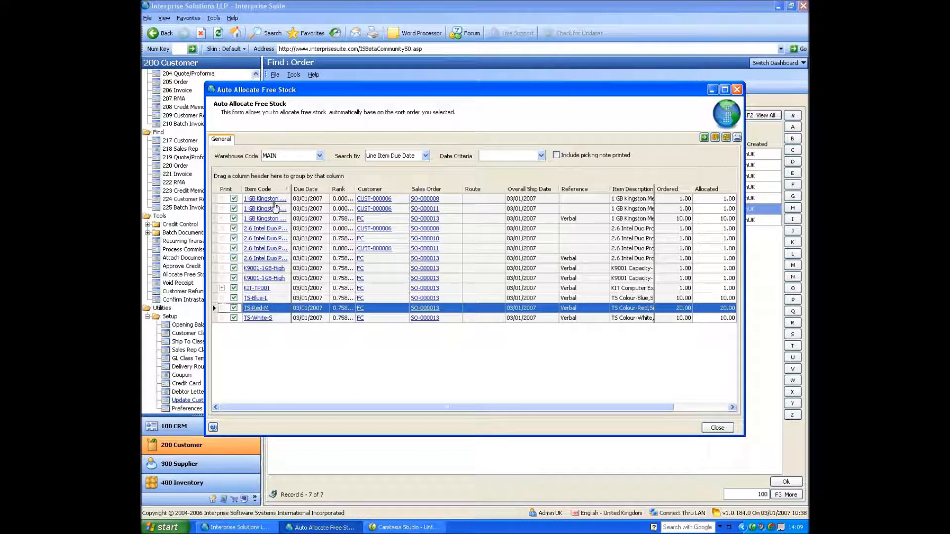
left_click(677, 219)
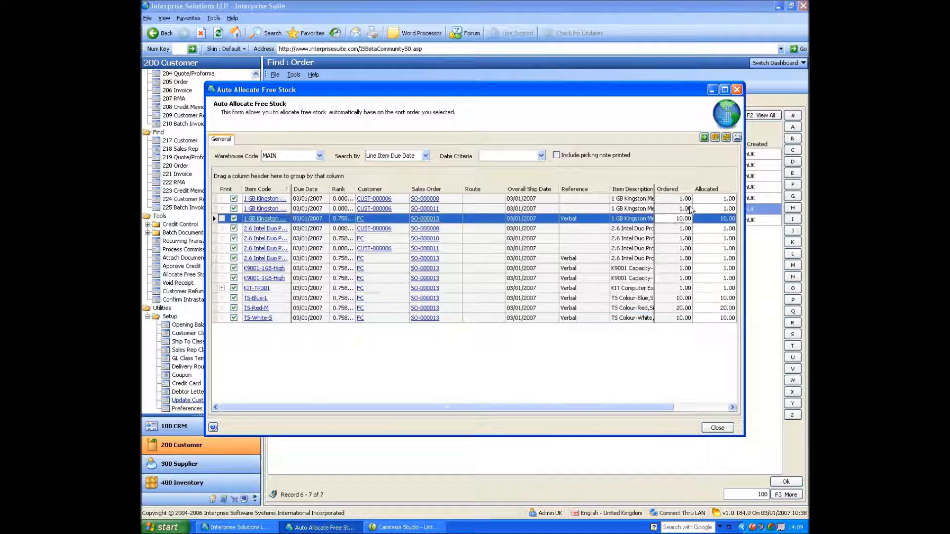
left_click(230, 218)
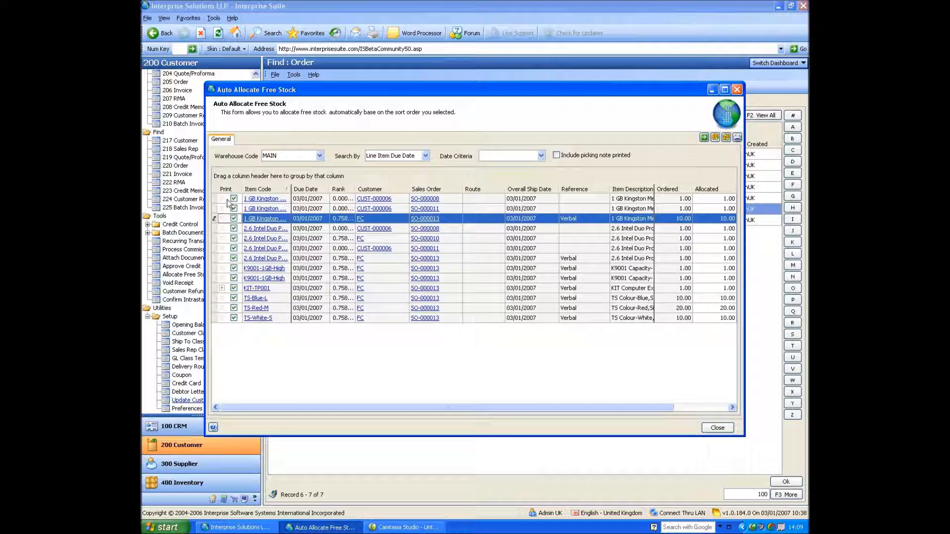
left_click(225, 217)
left_click_drag(225, 218, 225, 199)
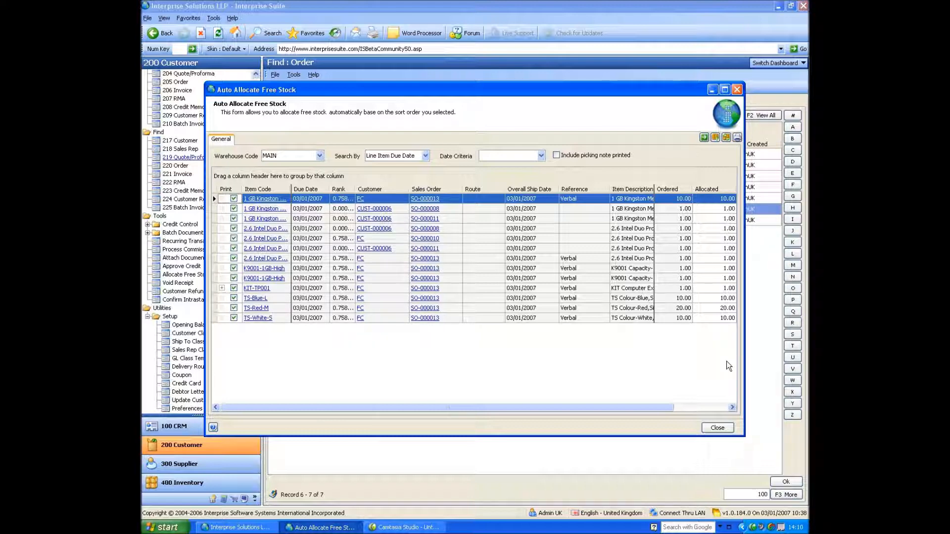
left_click(736, 89)
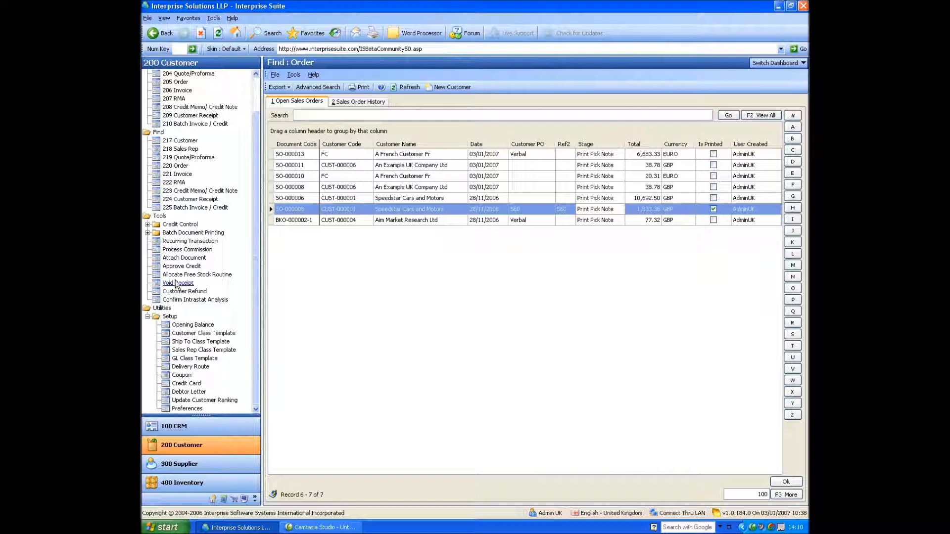
- Load the Confirm Intrastat documents using a Date Range filter from 01/11/2006 to 31/01/2007
left_click(198, 301)
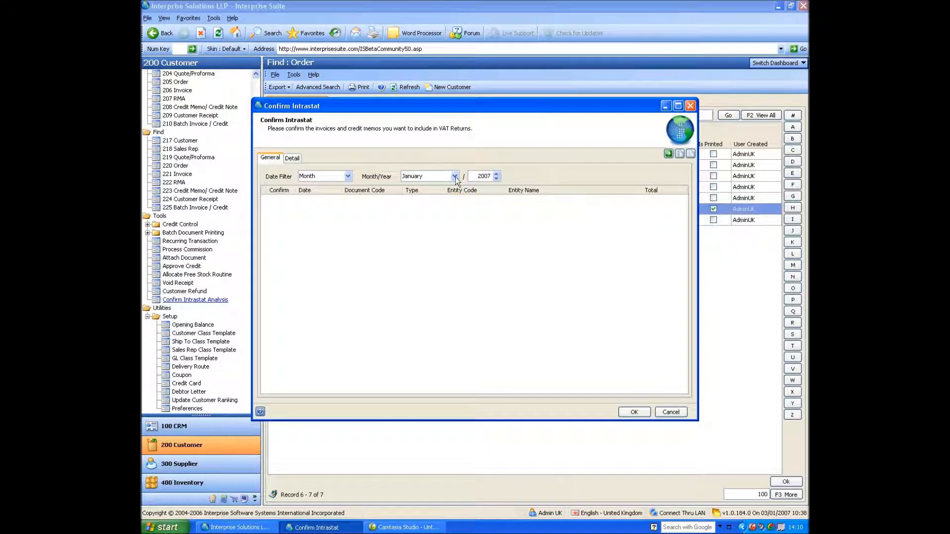
left_click(347, 176)
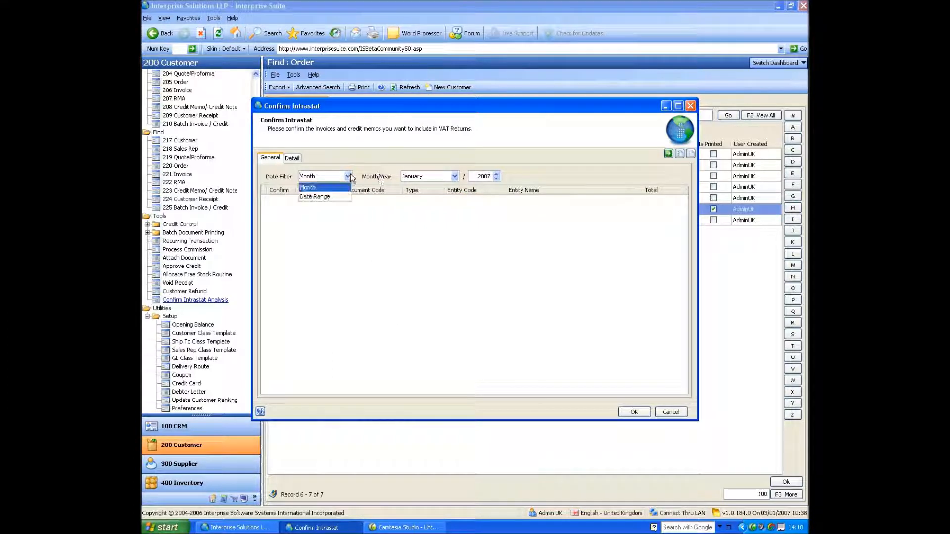
left_click(331, 194)
left_click(454, 176)
left_click(386, 188)
left_click(386, 188)
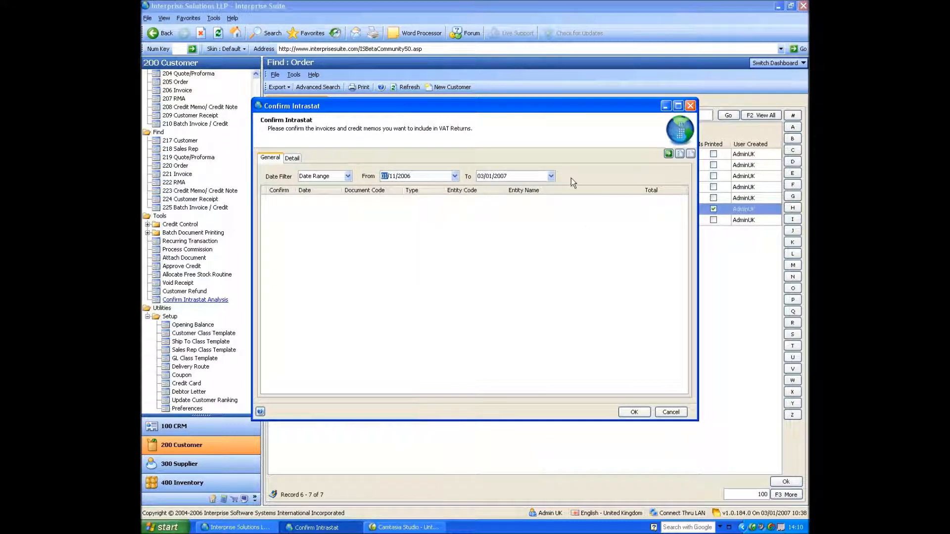
left_click(551, 176)
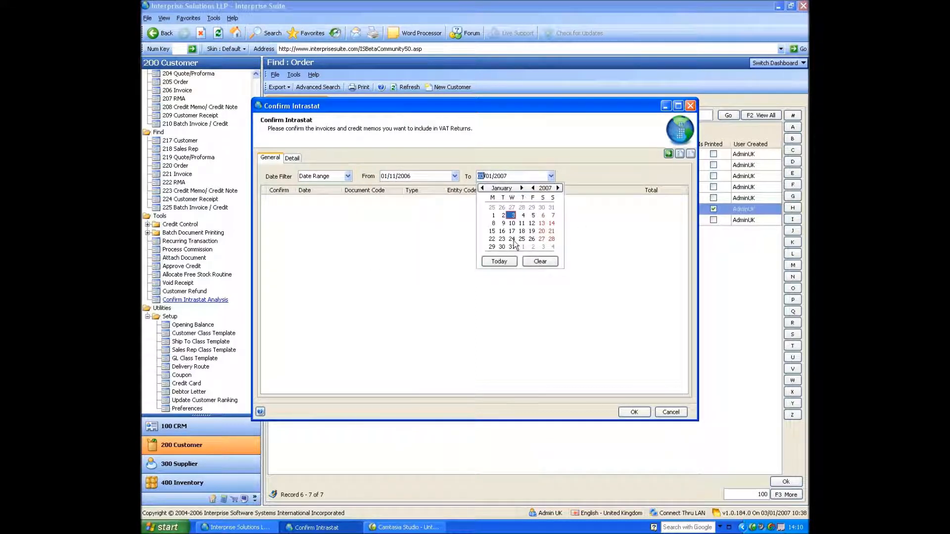
left_click(512, 247)
left_click(668, 154)
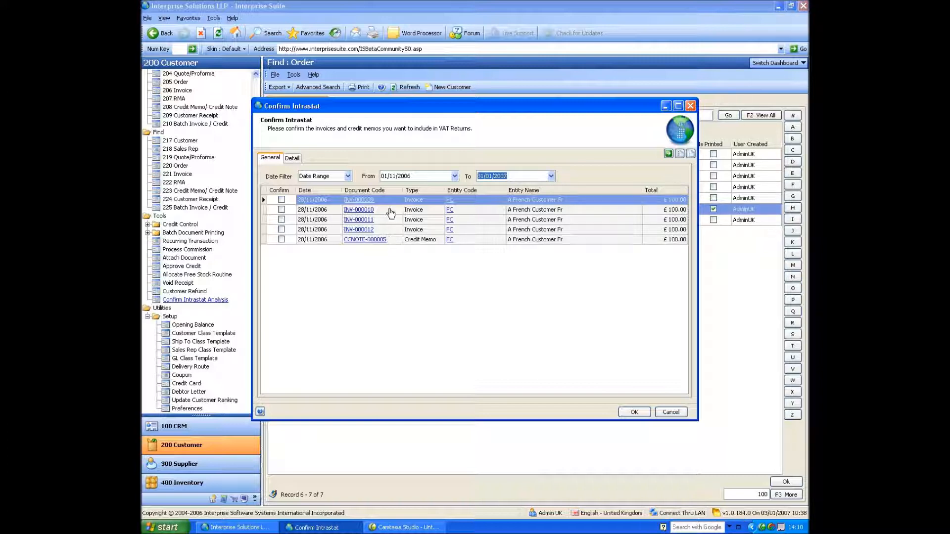
- Examine the Intrastat line details of the fourth and third listed invoices
left_click(382, 230)
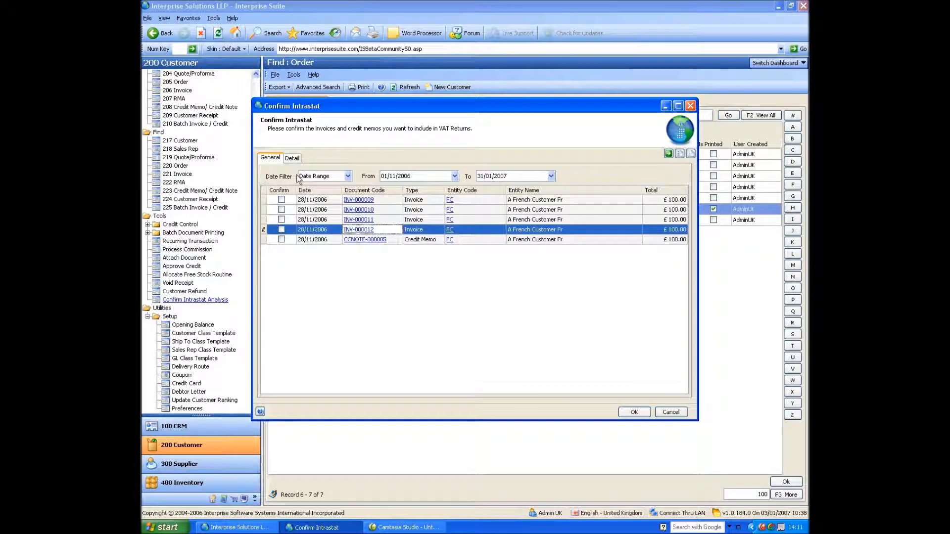
left_click(291, 158)
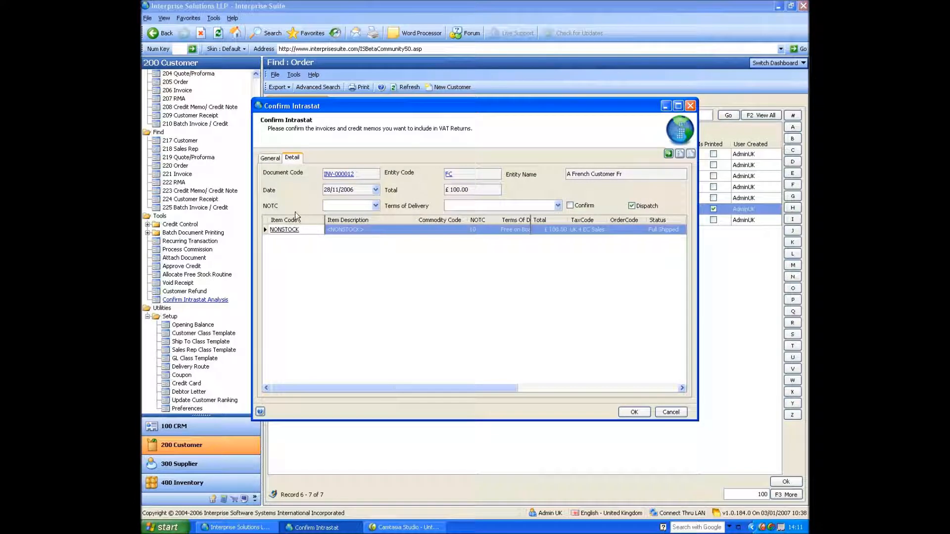
left_click(272, 159)
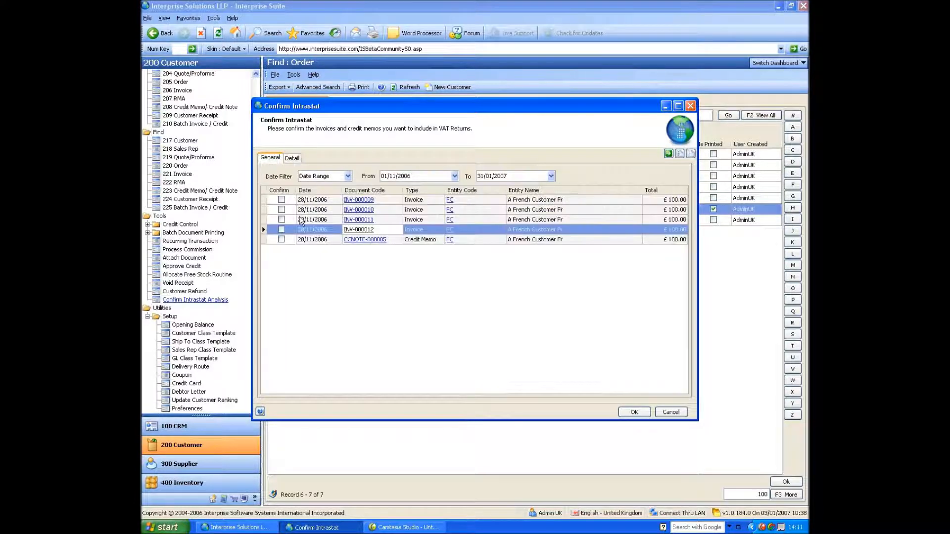
left_click(301, 220)
left_click(290, 159)
left_click(276, 158)
- In the first listed invoice's details, set the NONSTOCK line's NOTC to 18 and its Terms of Delivery to Cost, Insurance And Freight
left_click(296, 200)
left_click(292, 158)
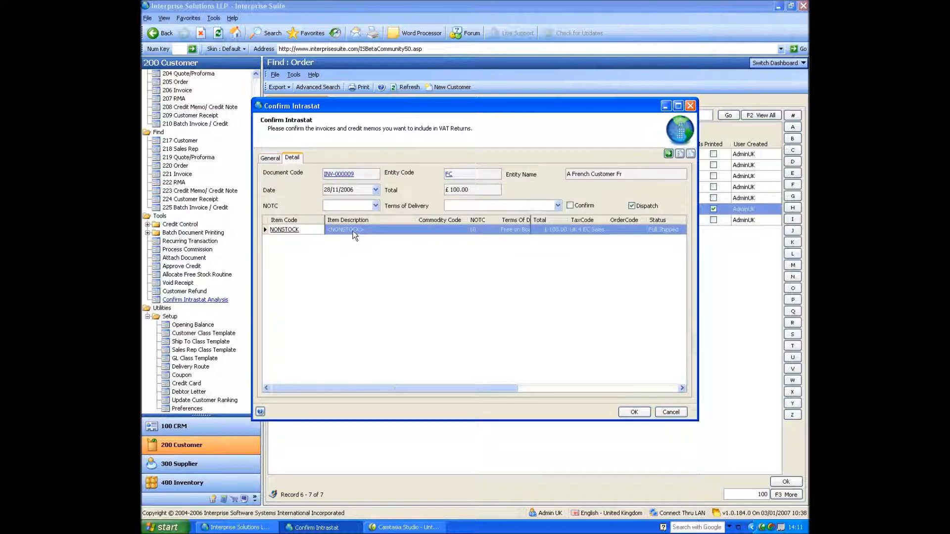
left_click(451, 230)
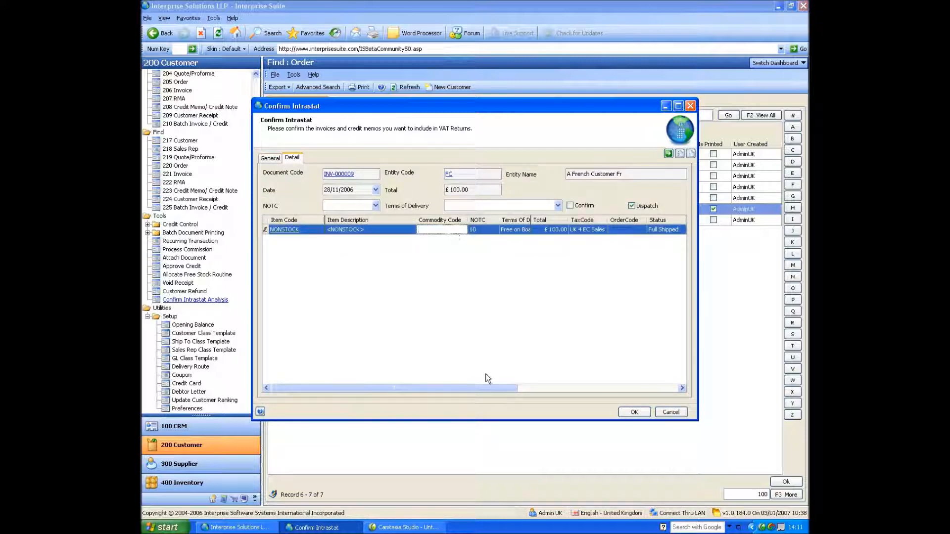
left_click_drag(488, 388, 606, 389)
left_click_drag(427, 388, 381, 388)
left_click(357, 230)
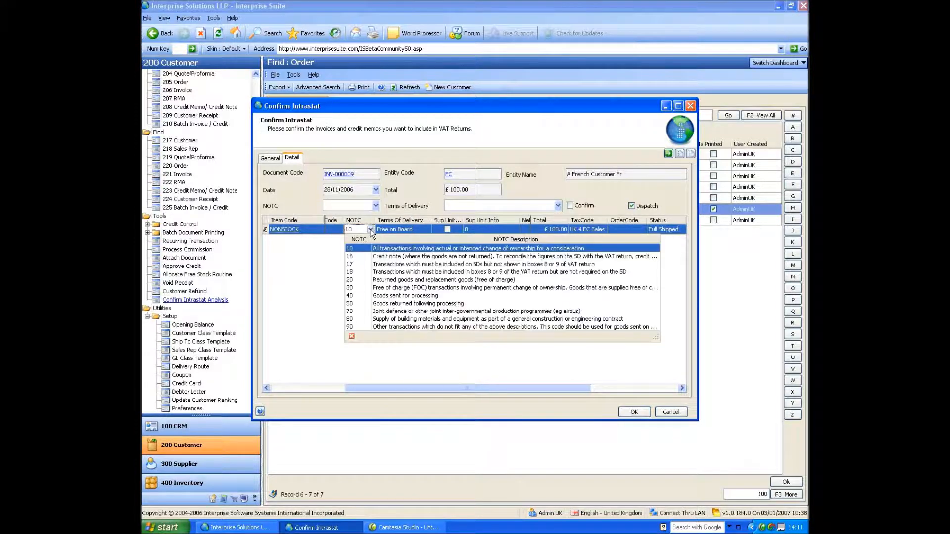
left_click(397, 272)
left_click(427, 229)
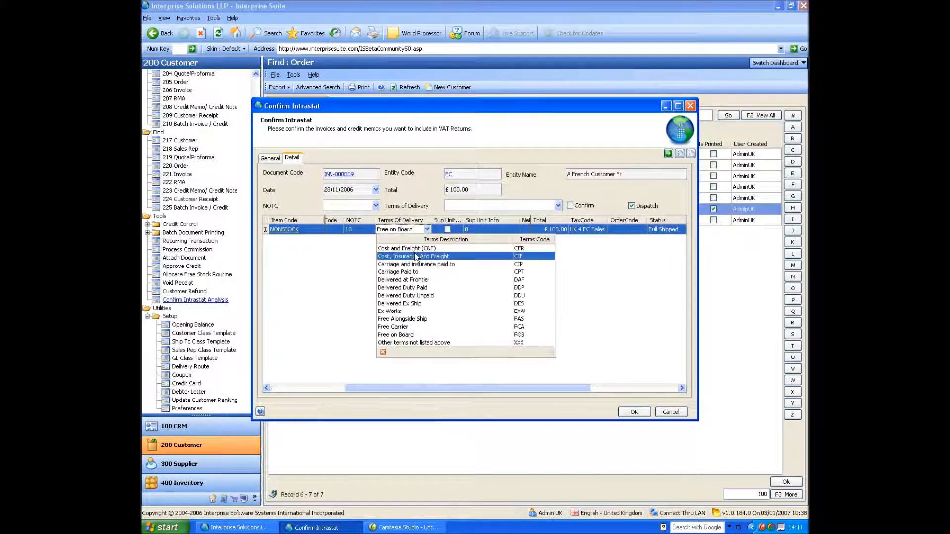
left_click(440, 256)
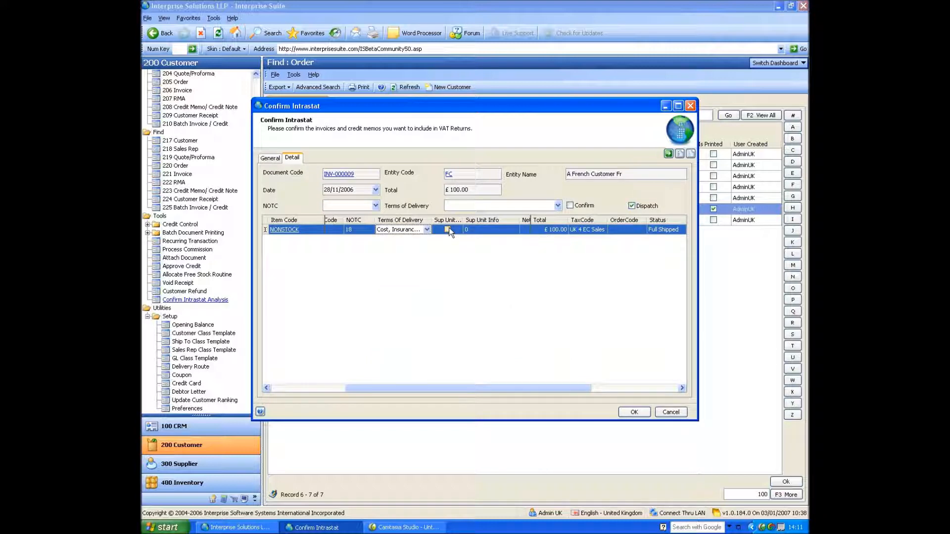
- Mark the first two listed invoices as confirmed for Intrastat and accept the confirmation
left_click_drag(509, 385, 589, 376)
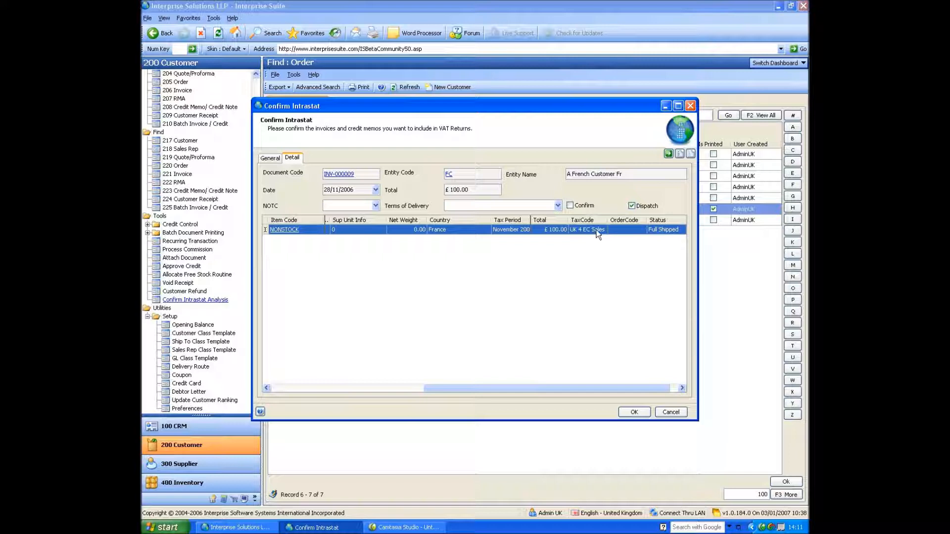
left_click_drag(497, 388, 373, 388)
left_click(570, 206)
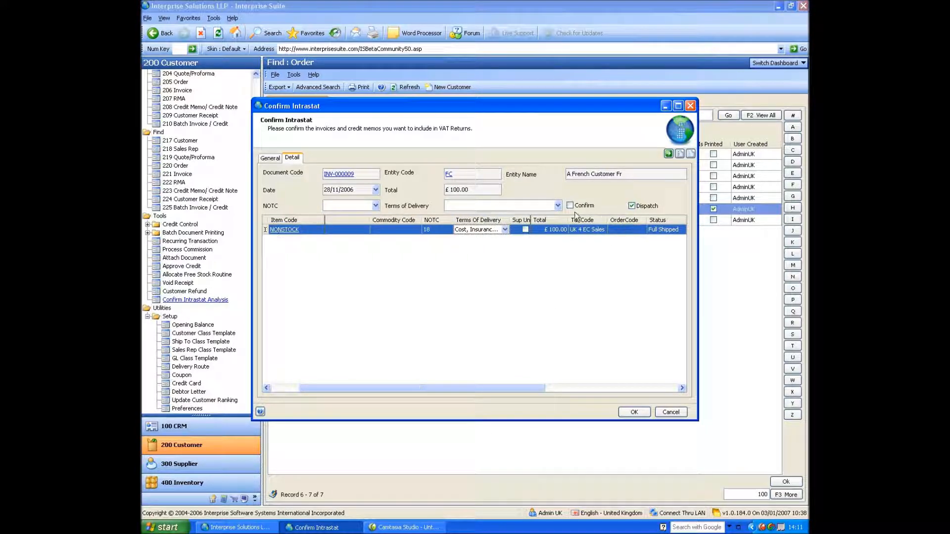
left_click(261, 158)
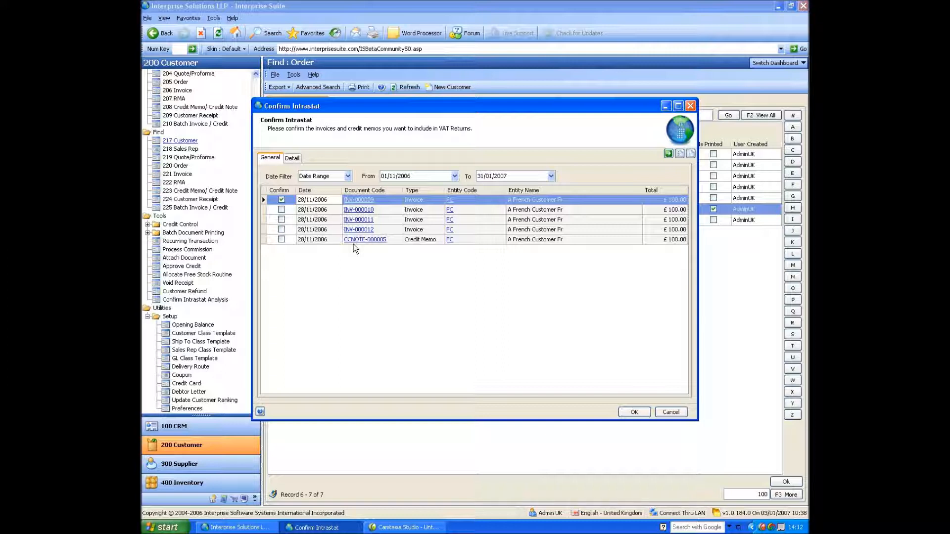
left_click(282, 209)
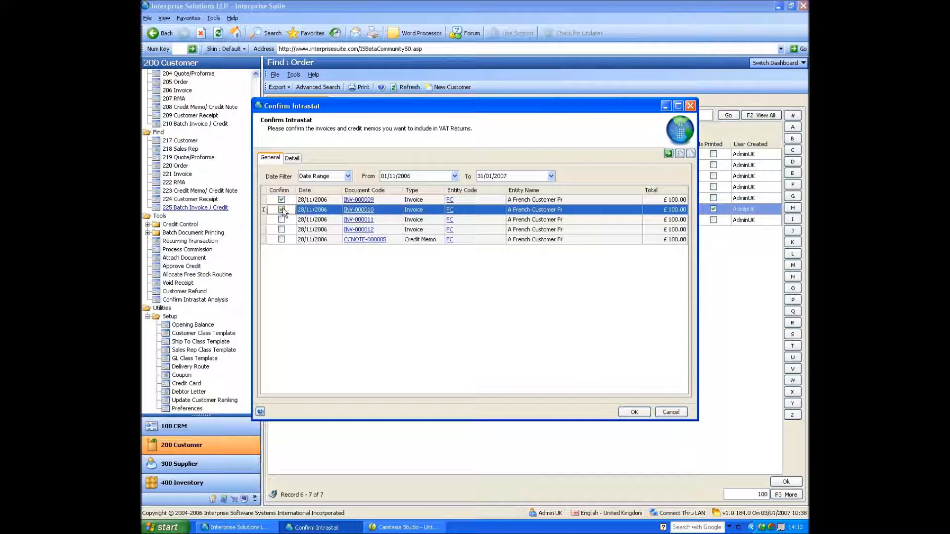
left_click(626, 411)
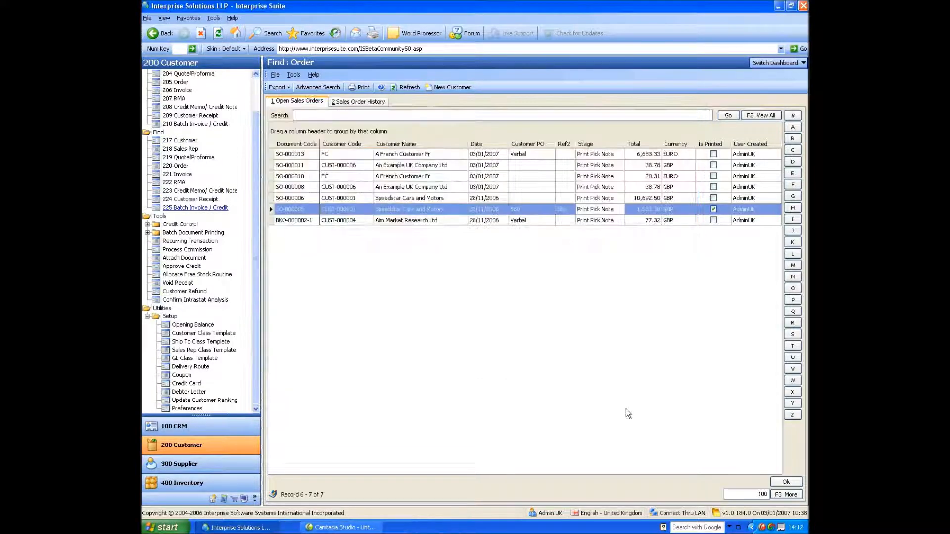
- Load the Confirm Intrastat documents dated from 01/09/2006 to 03/01/2007 using a Date Range filter, and close the dialog without confirming any
left_click(191, 300)
left_click(347, 176)
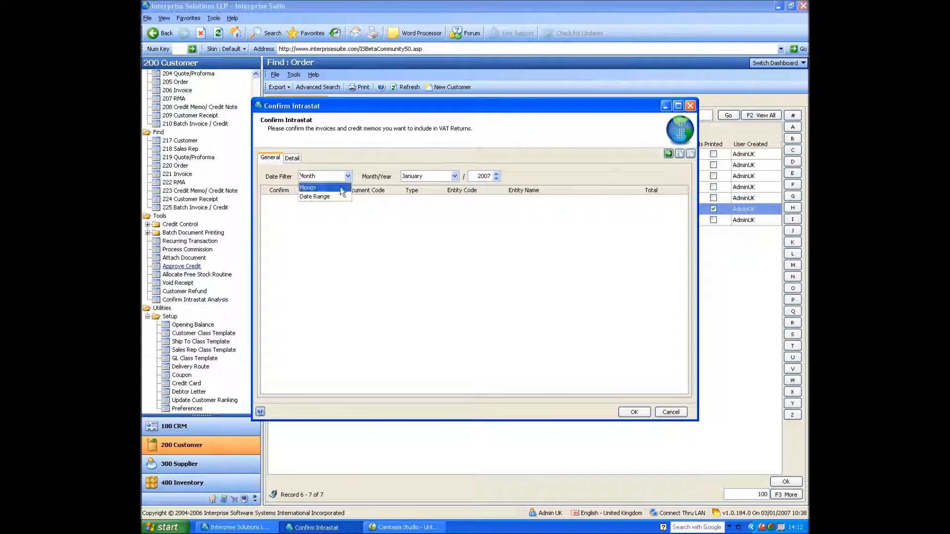
left_click(315, 197)
left_click(455, 177)
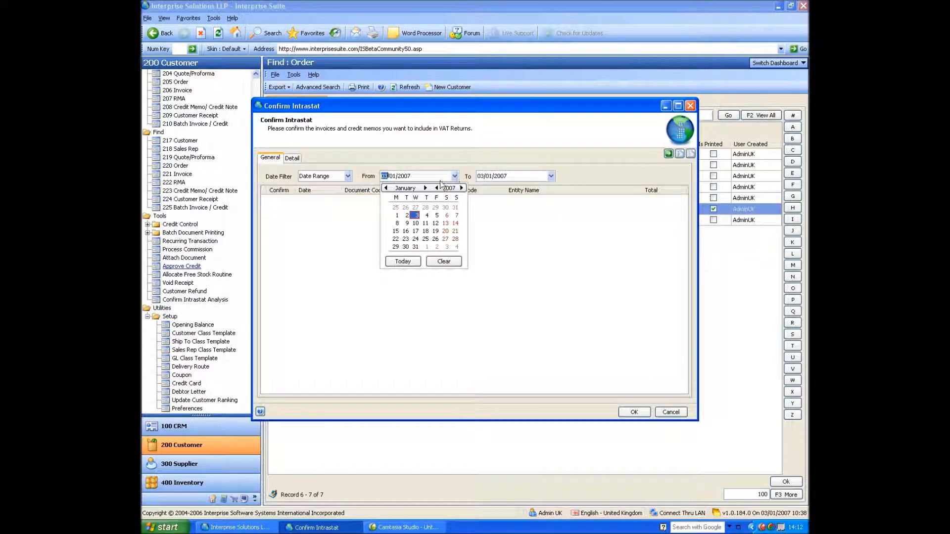
left_click(386, 188)
left_click(437, 208)
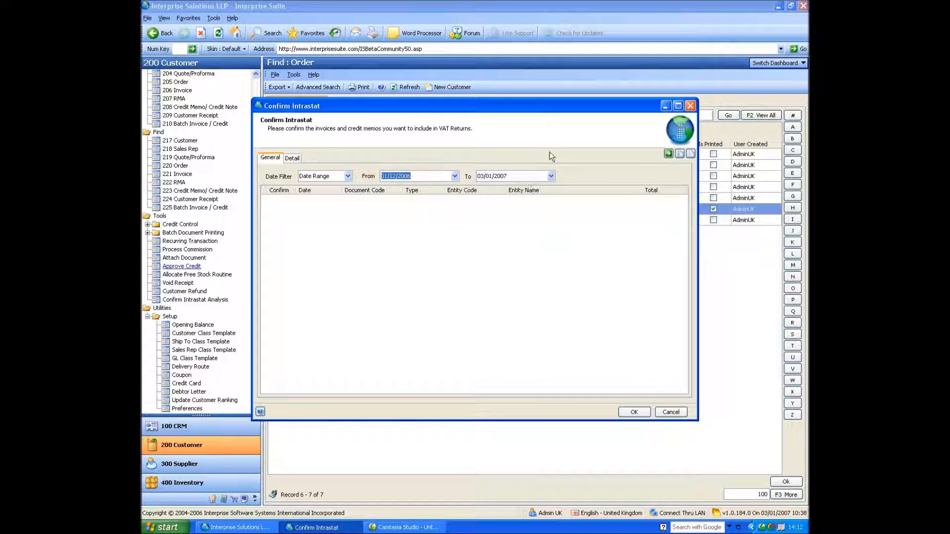
left_click(454, 176)
left_click(386, 189)
left_click(386, 188)
left_click(386, 188)
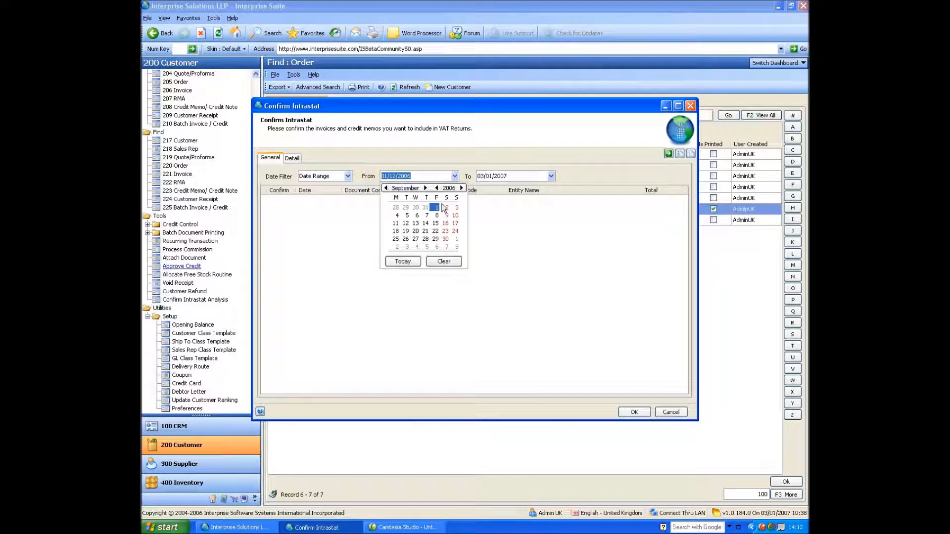
left_click(437, 207)
left_click(667, 154)
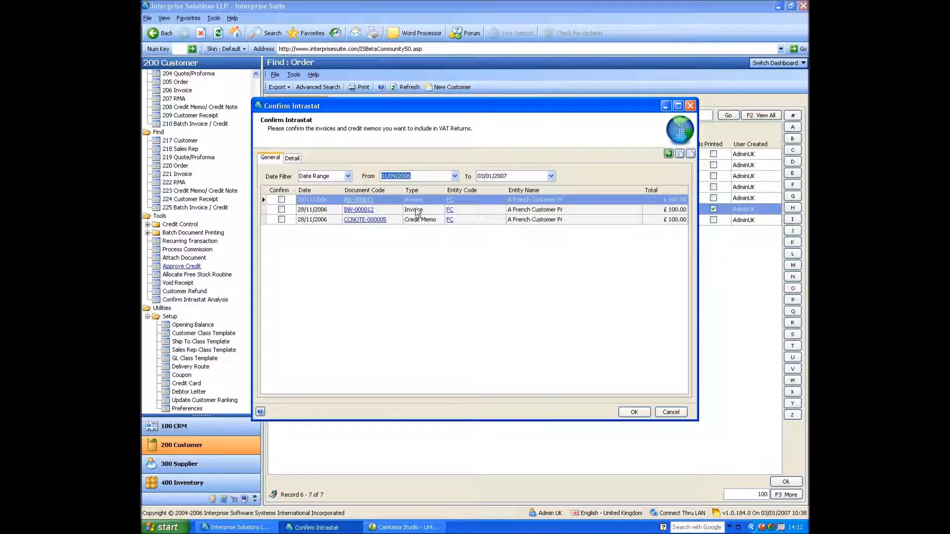
left_click(670, 411)
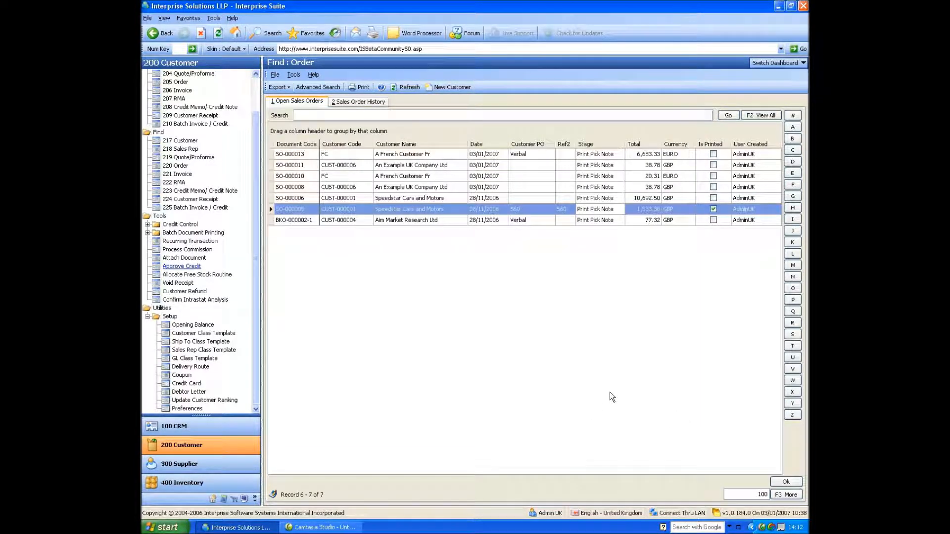
- Look through the UK Tax/VAT tools in the Accounting module
left_click(223, 499)
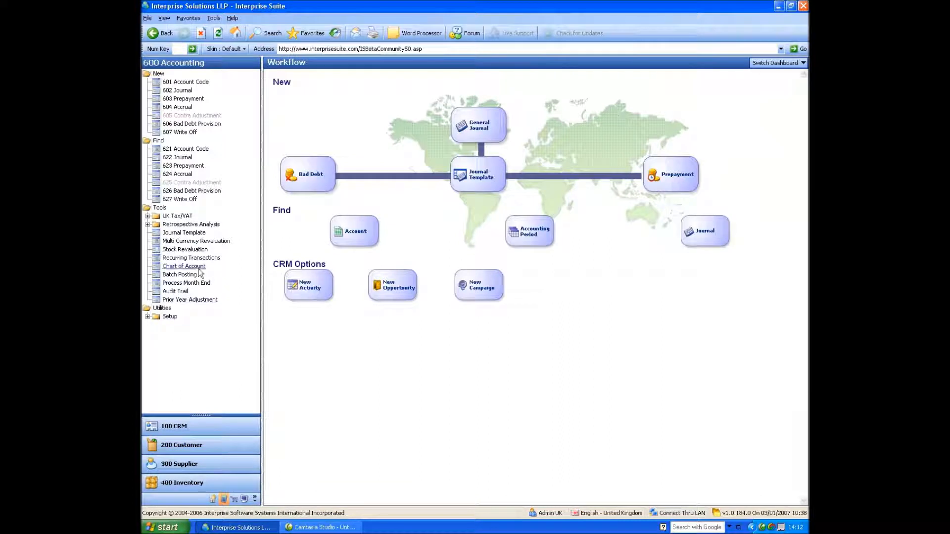
left_click(148, 216)
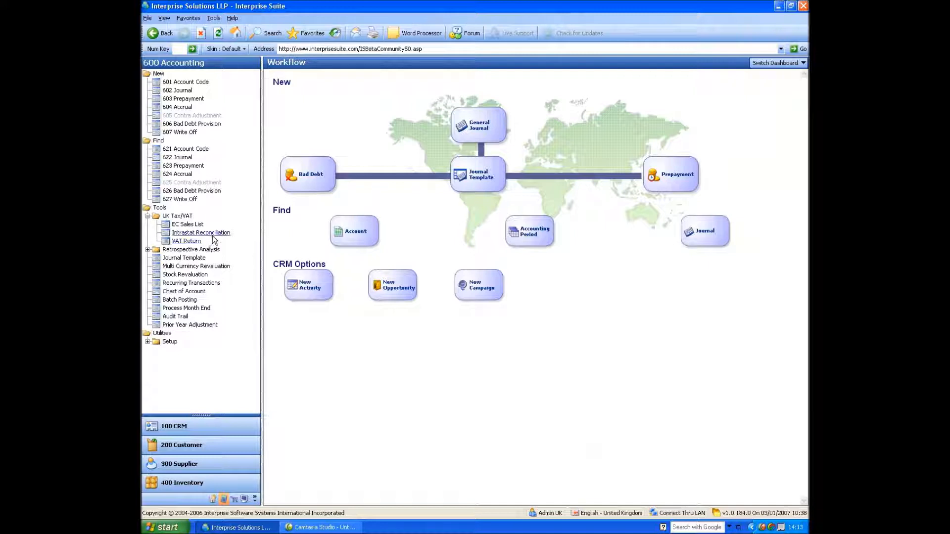
left_click(147, 216)
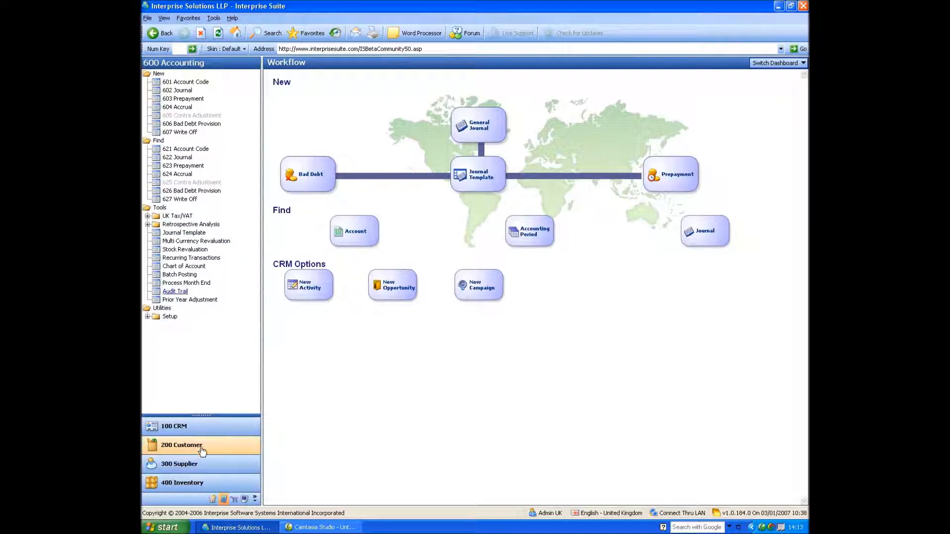
- Return to the Customer module with its Setup utilities collapsed and show the Workflow dashboard
left_click(203, 448)
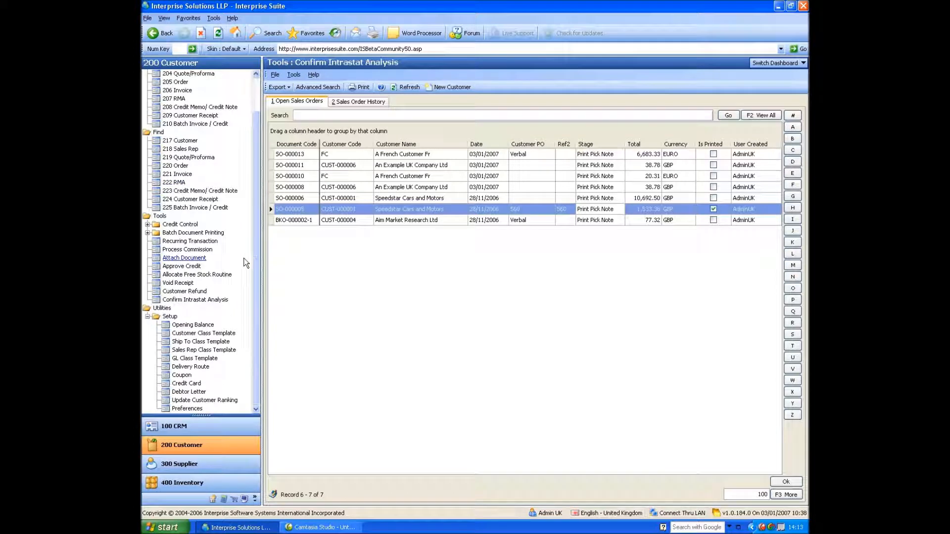
left_click(148, 317)
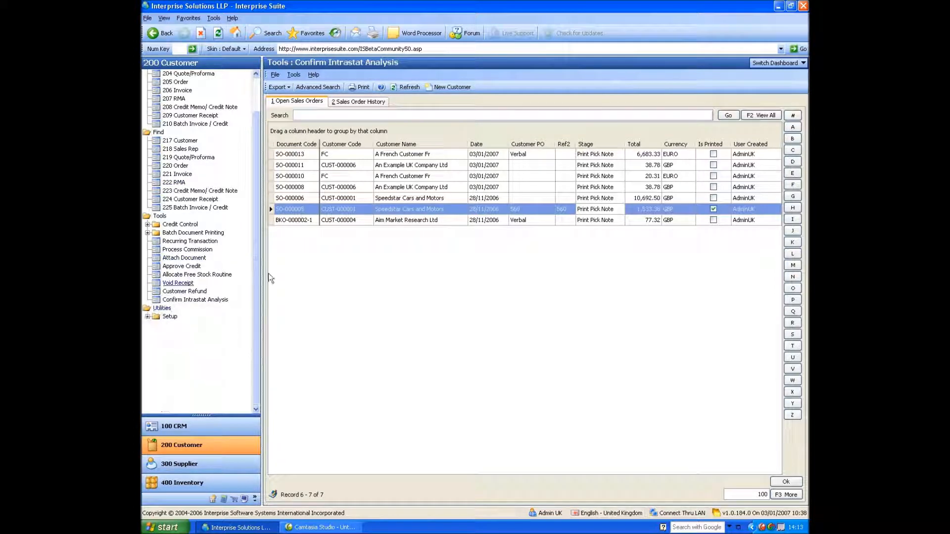
scroll(253, 247, "up", 1)
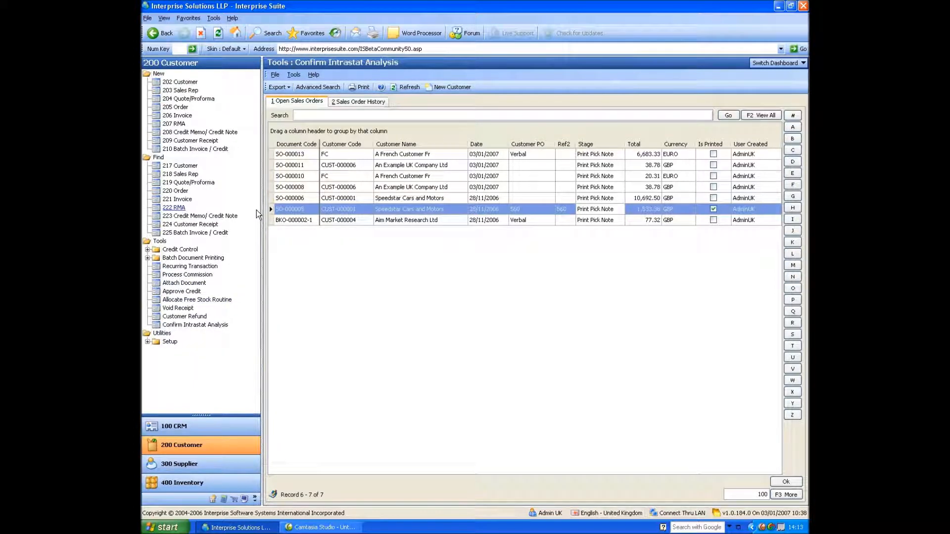
left_click(771, 64)
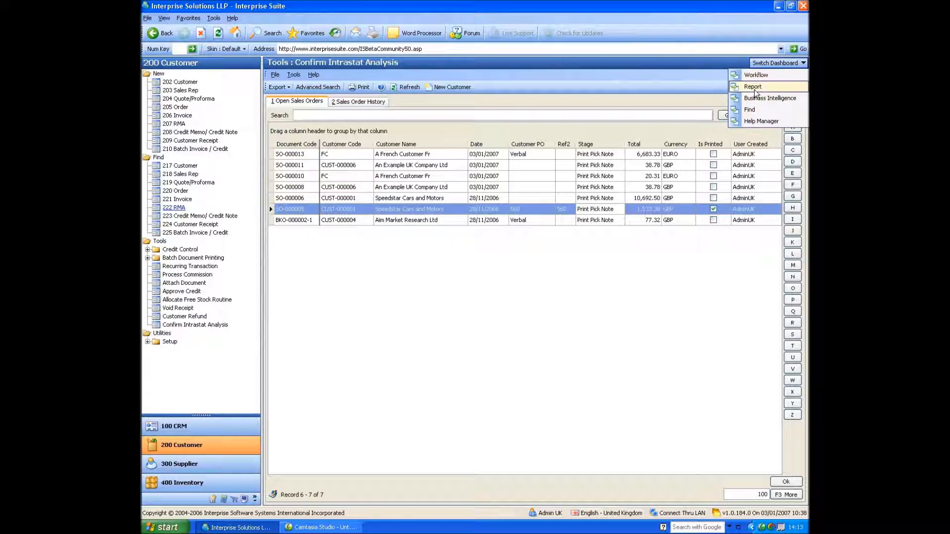
left_click(753, 77)
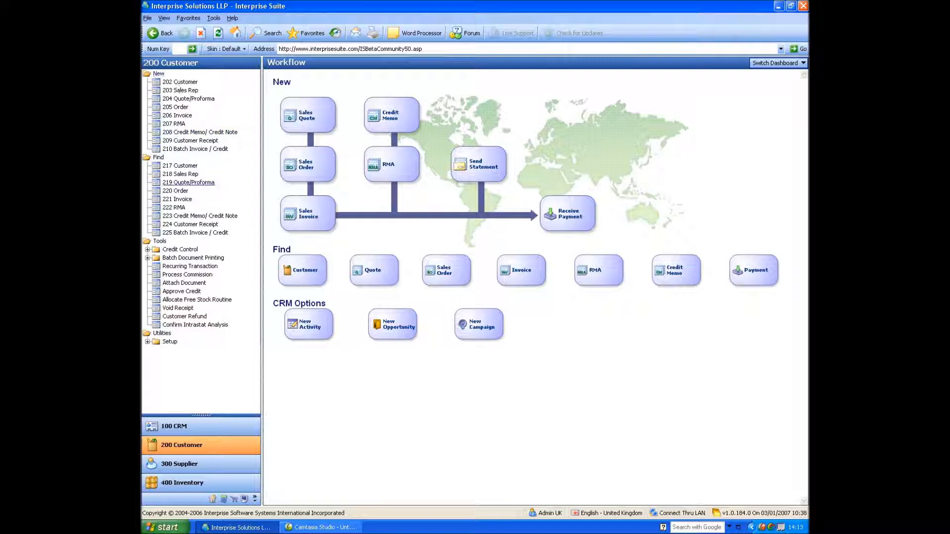
- Switch to the Report dashboard, turn Report Preview on and preview the detailed Outstanding Quotes report
left_click(786, 64)
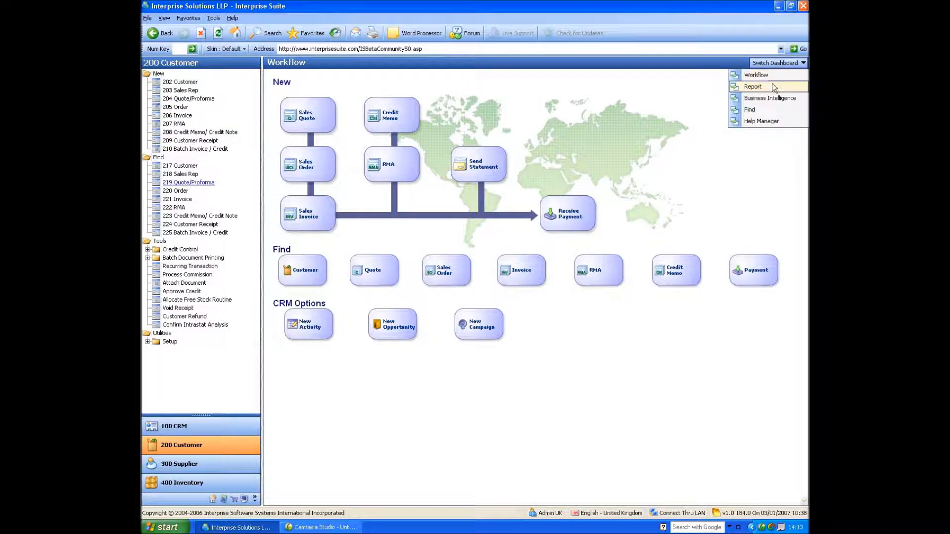
left_click(774, 81)
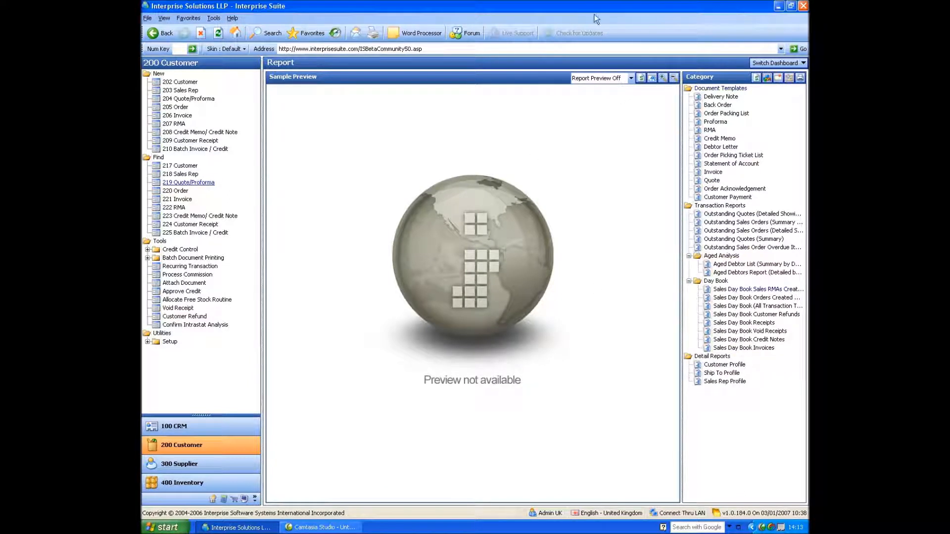
left_click(630, 78)
left_click(612, 90)
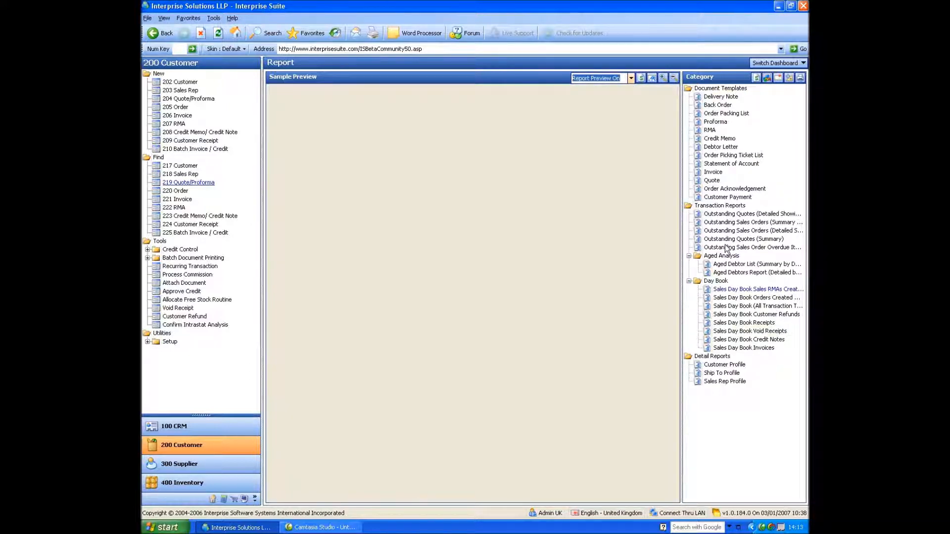
left_click(733, 216)
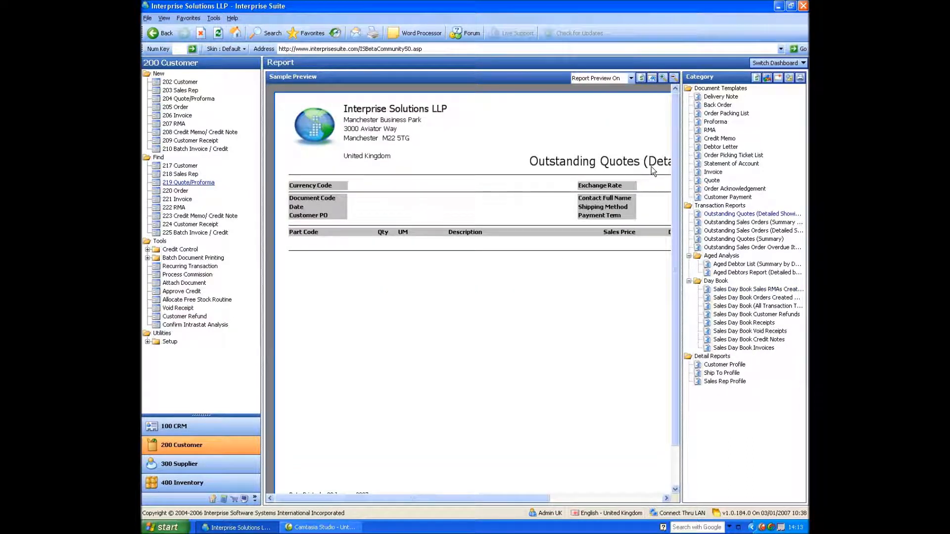
- Switch to the Business Intelligence dashboard and examine its receivables, sales, overdue invoice and delivery performance panels
left_click(793, 63)
left_click(786, 97)
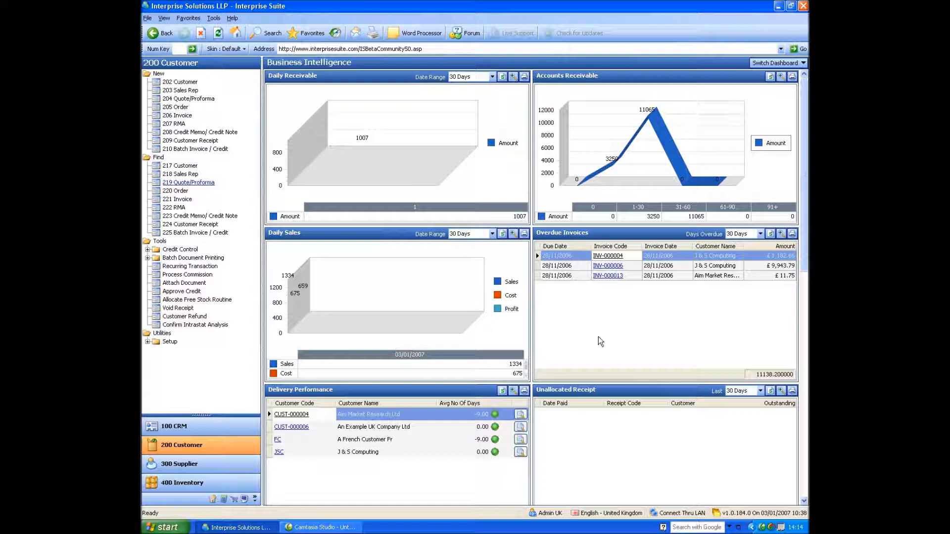
left_click(804, 501)
left_click(804, 501)
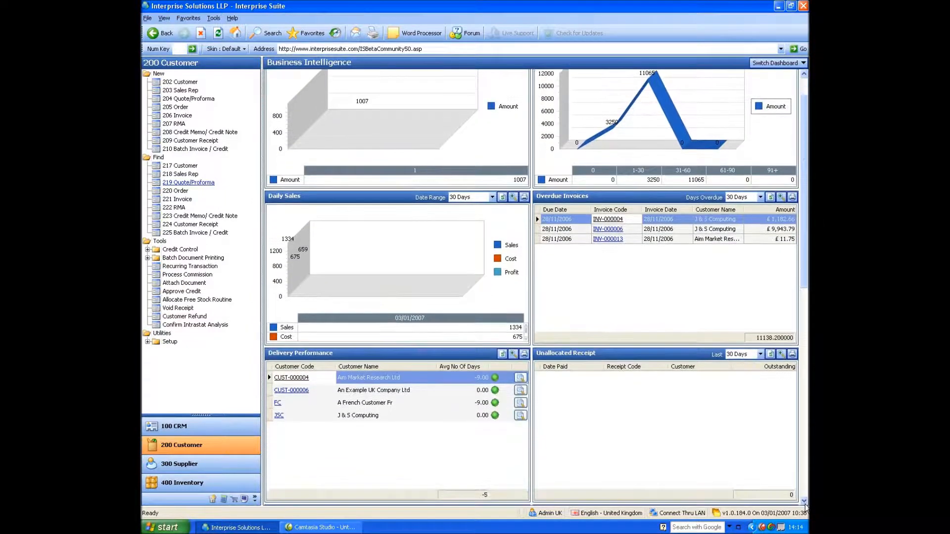
left_click(804, 501)
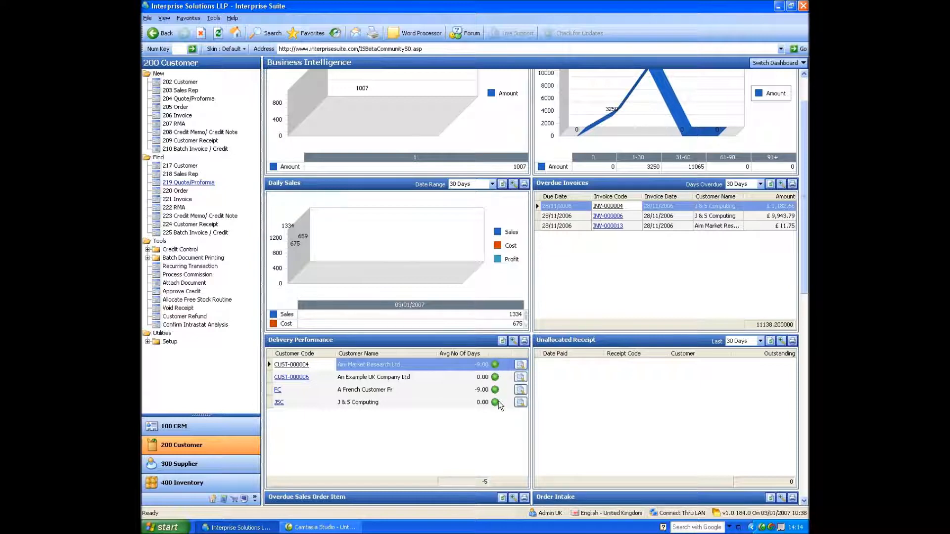
- Examine the days past due per invoice in the French customer's Delivery Performance details, and close them
left_click(519, 390)
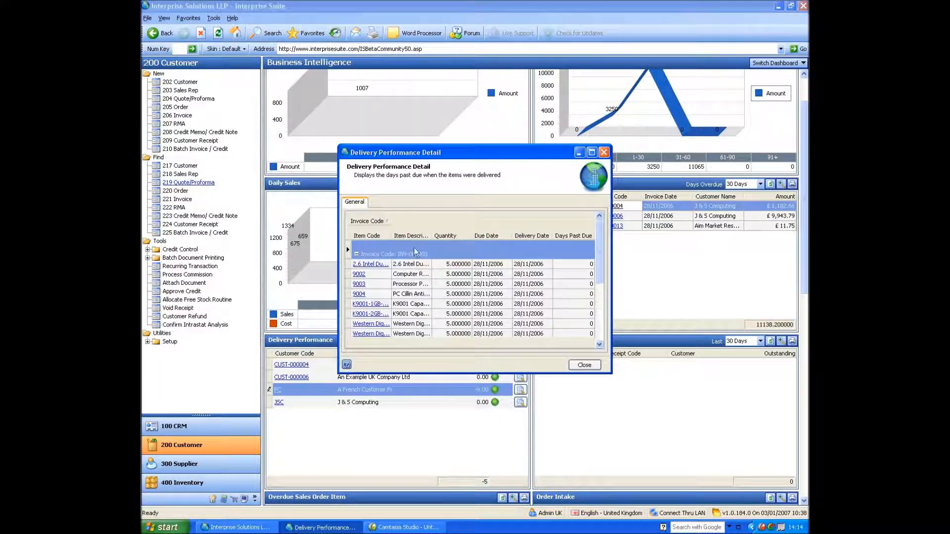
mouse_move(602, 246)
left_mouse_down()
mouse_move(600, 322)
mouse_move(594, 245)
left_mouse_up()
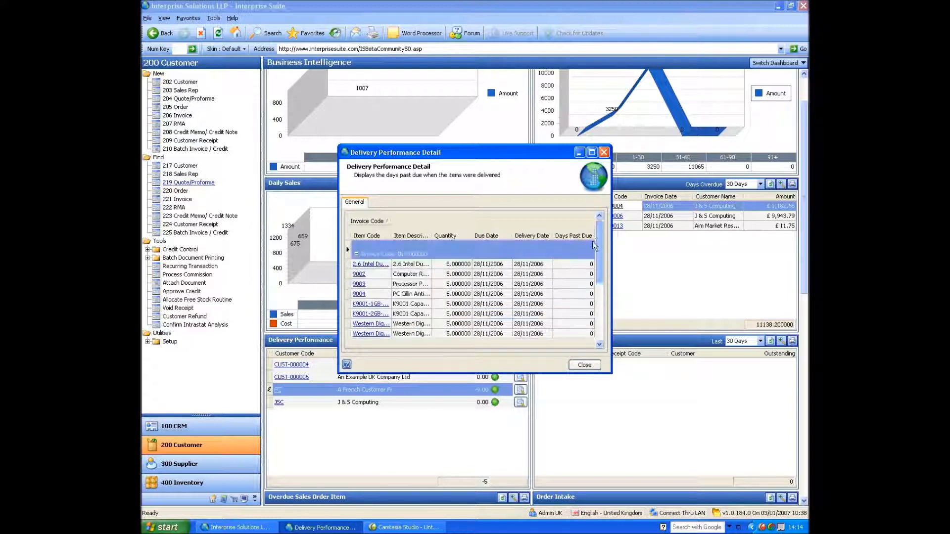
scroll(589, 287, "down", 3)
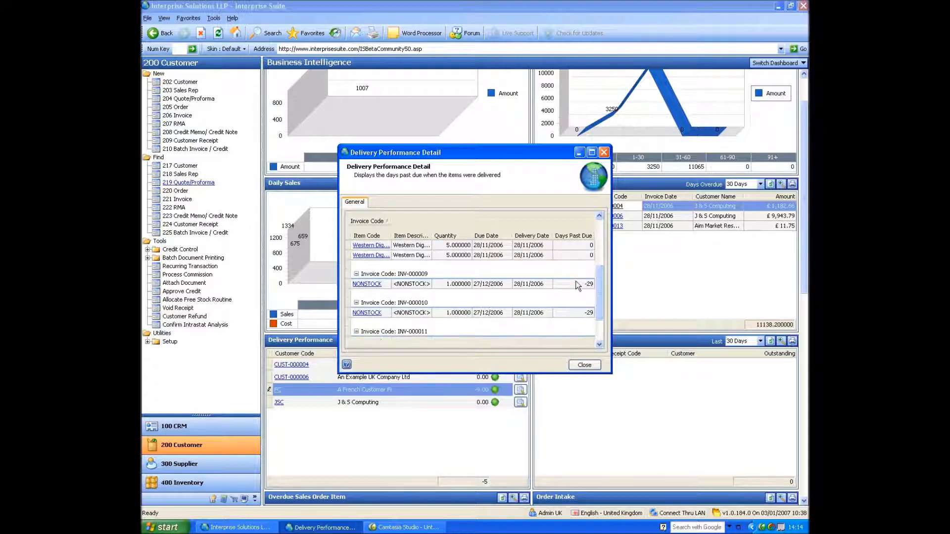
left_click(573, 286)
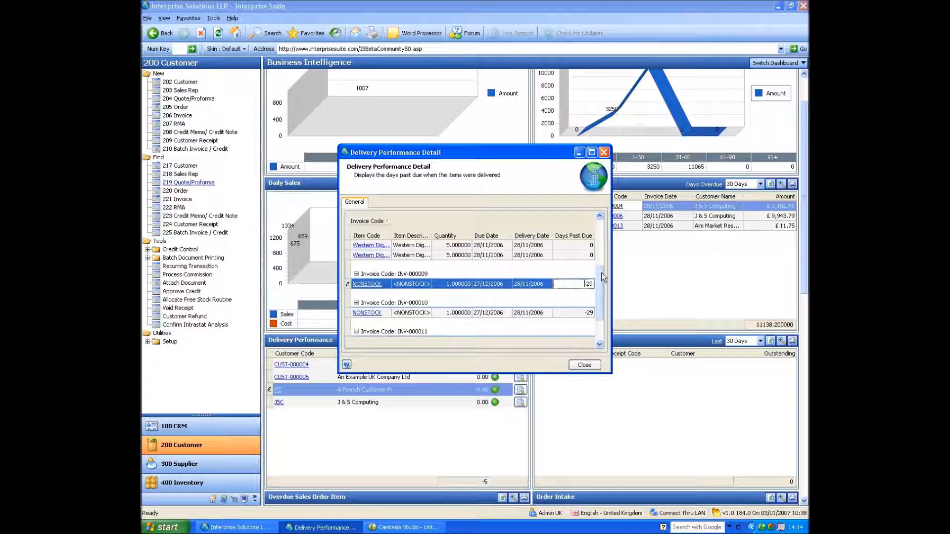
left_click_drag(602, 273, 614, 232)
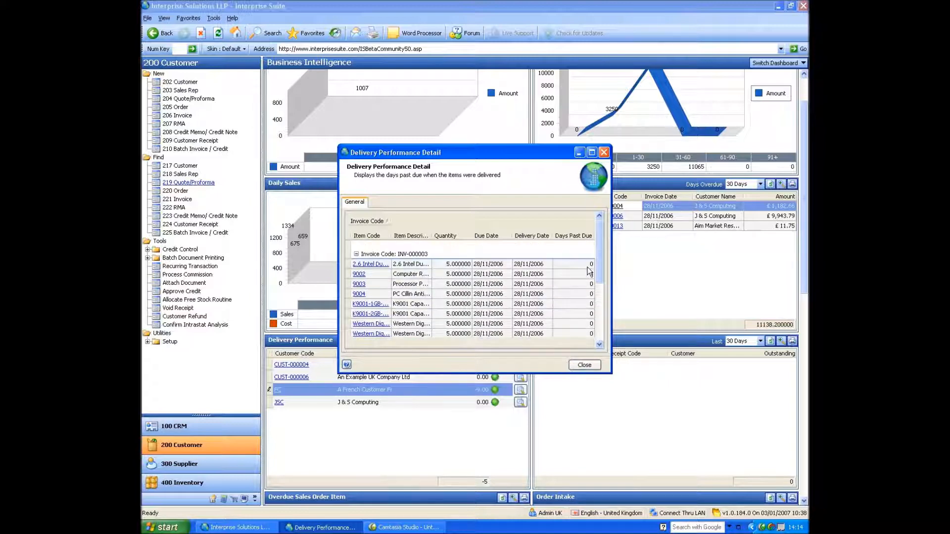
left_click(584, 365)
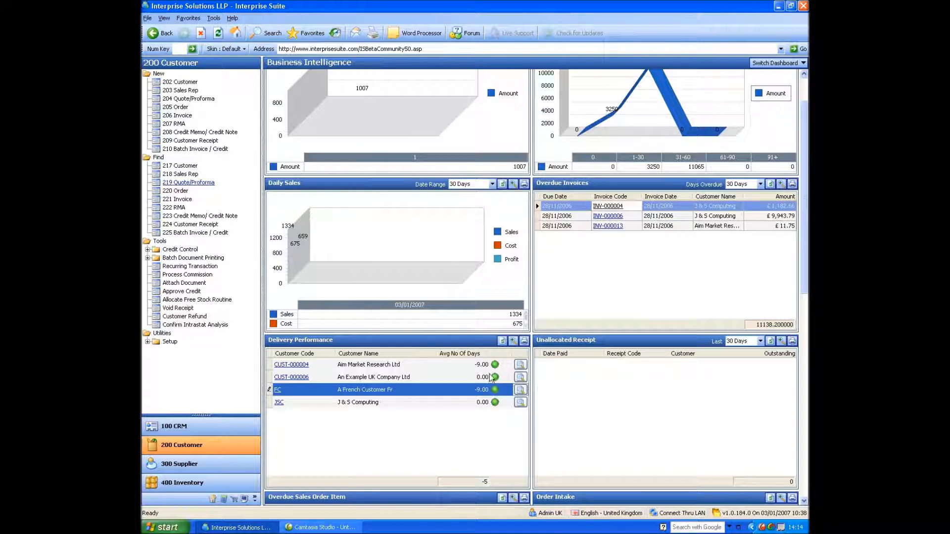
- Maximize the Overdue Sales Order Item panel to check the days overdue of its lines, and restore the panel
left_click_drag(804, 286, 794, 390)
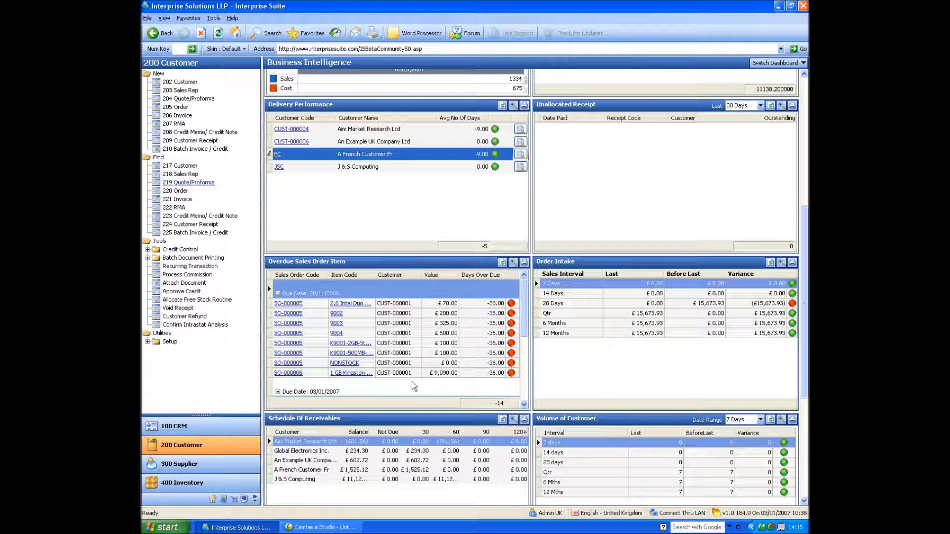
left_click(513, 263)
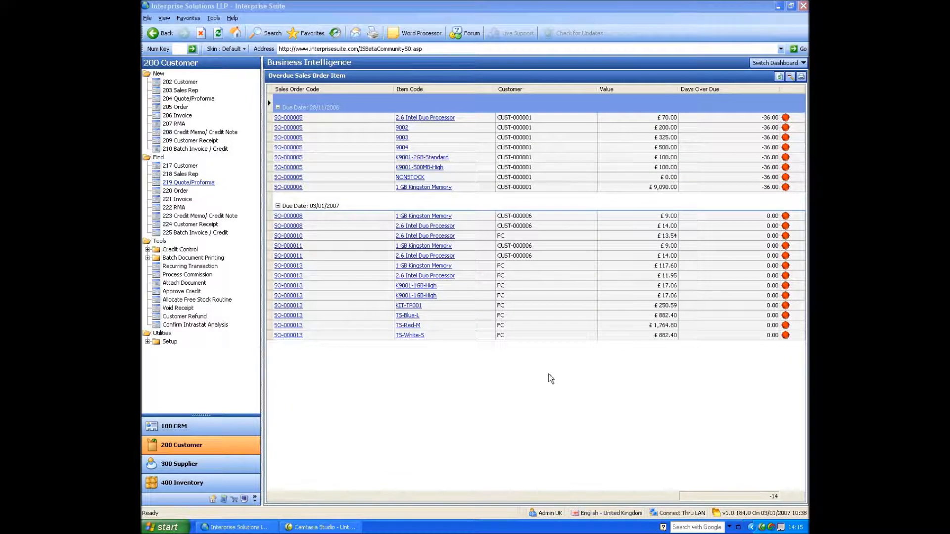
left_click(761, 119)
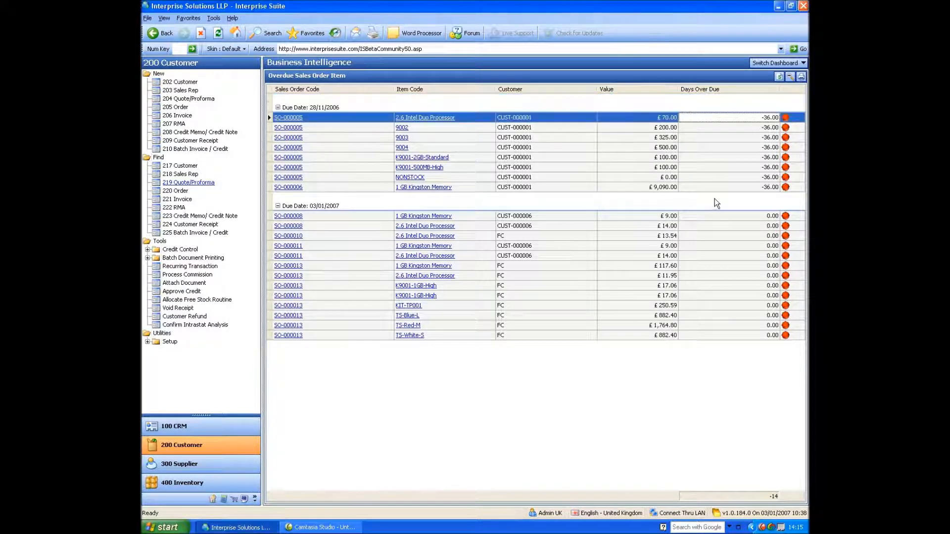
left_click(790, 77)
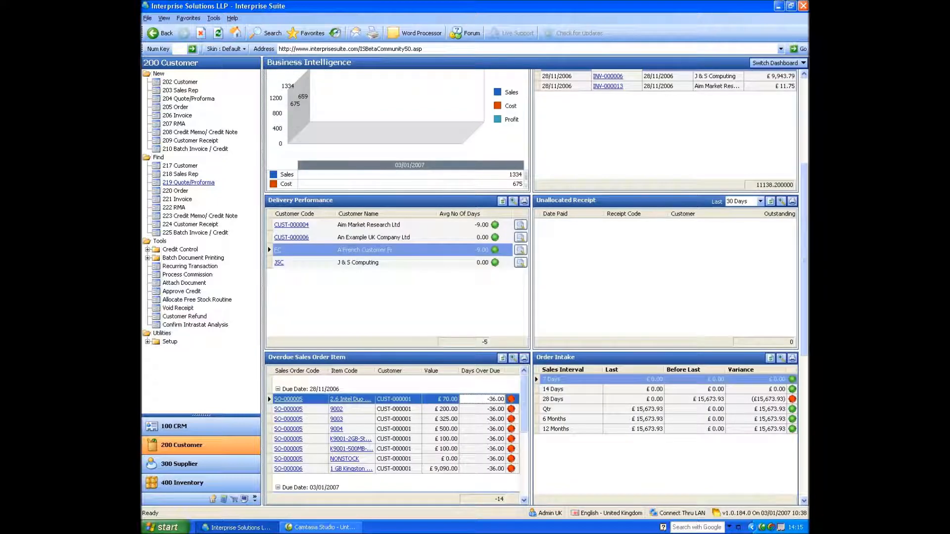
- Examine the Schedule Of Receivables and Volume of Customer panels, and return to the Workflow dashboard
scroll(799, 446, "down", 5)
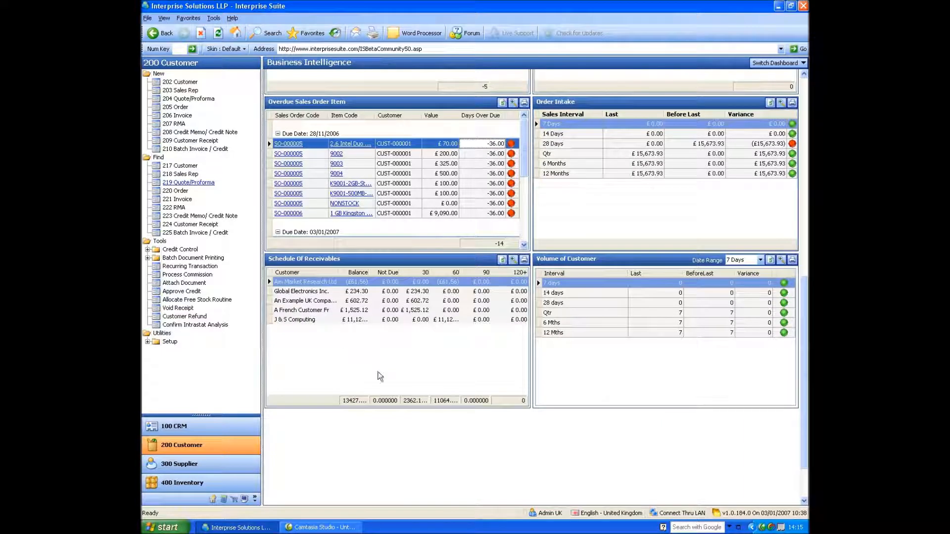
left_click_drag(804, 293, 802, 96)
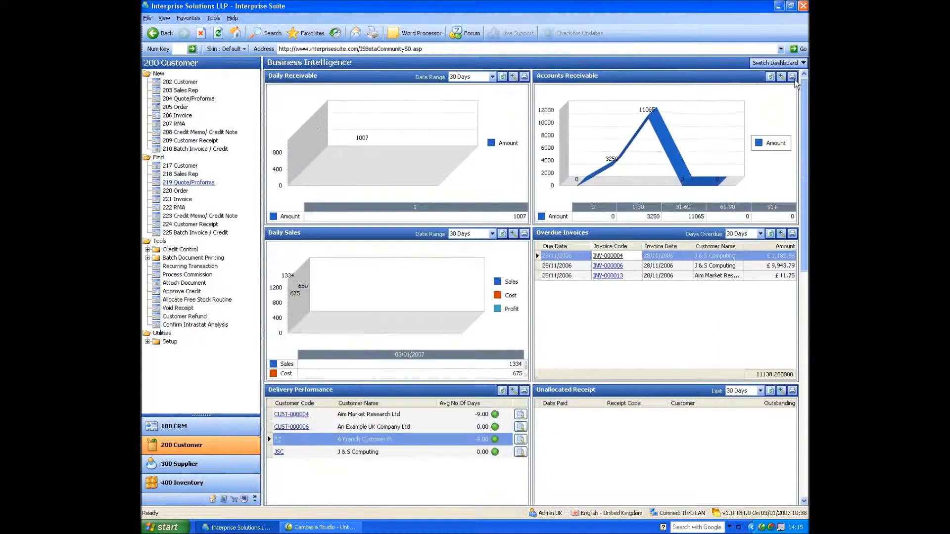
left_click(775, 63)
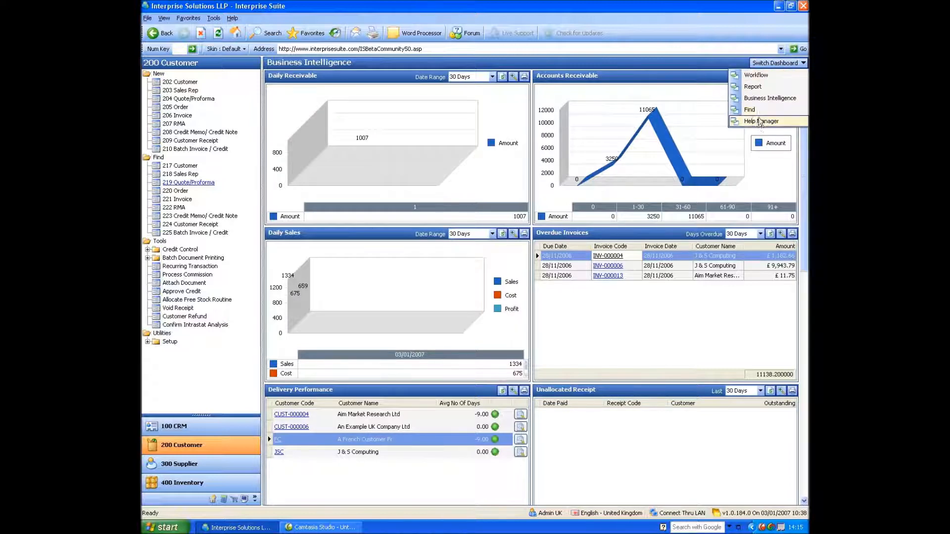
left_click(755, 76)
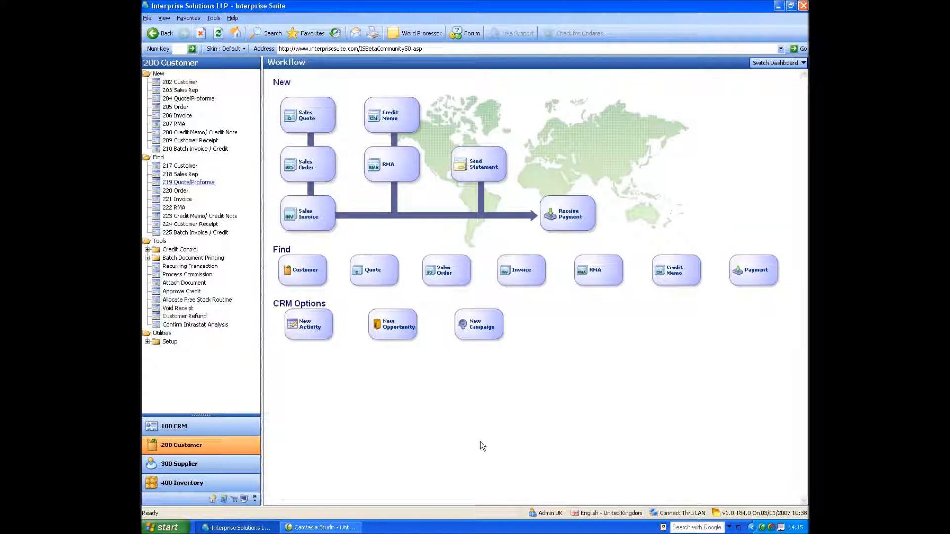